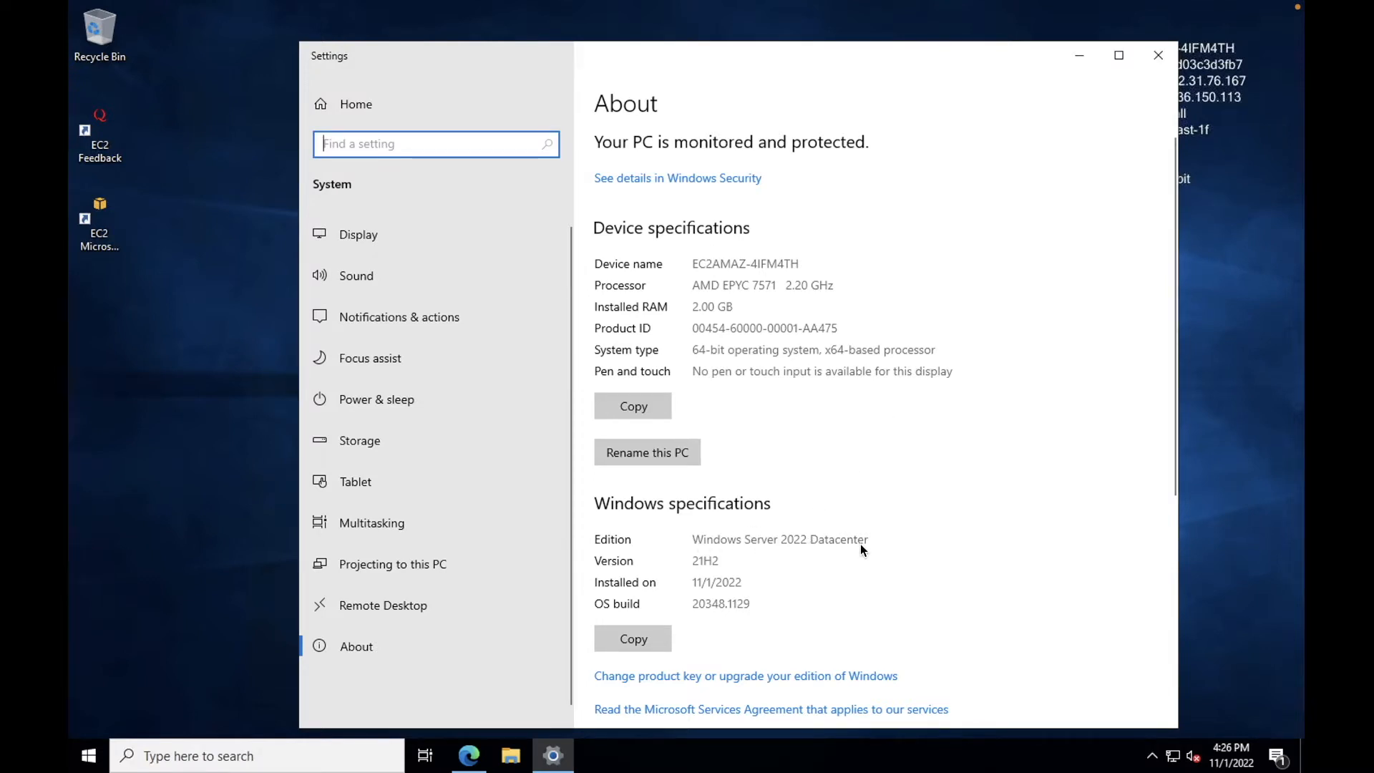
Step: Search the web for 'sql server express' from Edge's address bar
double_click(831, 537)
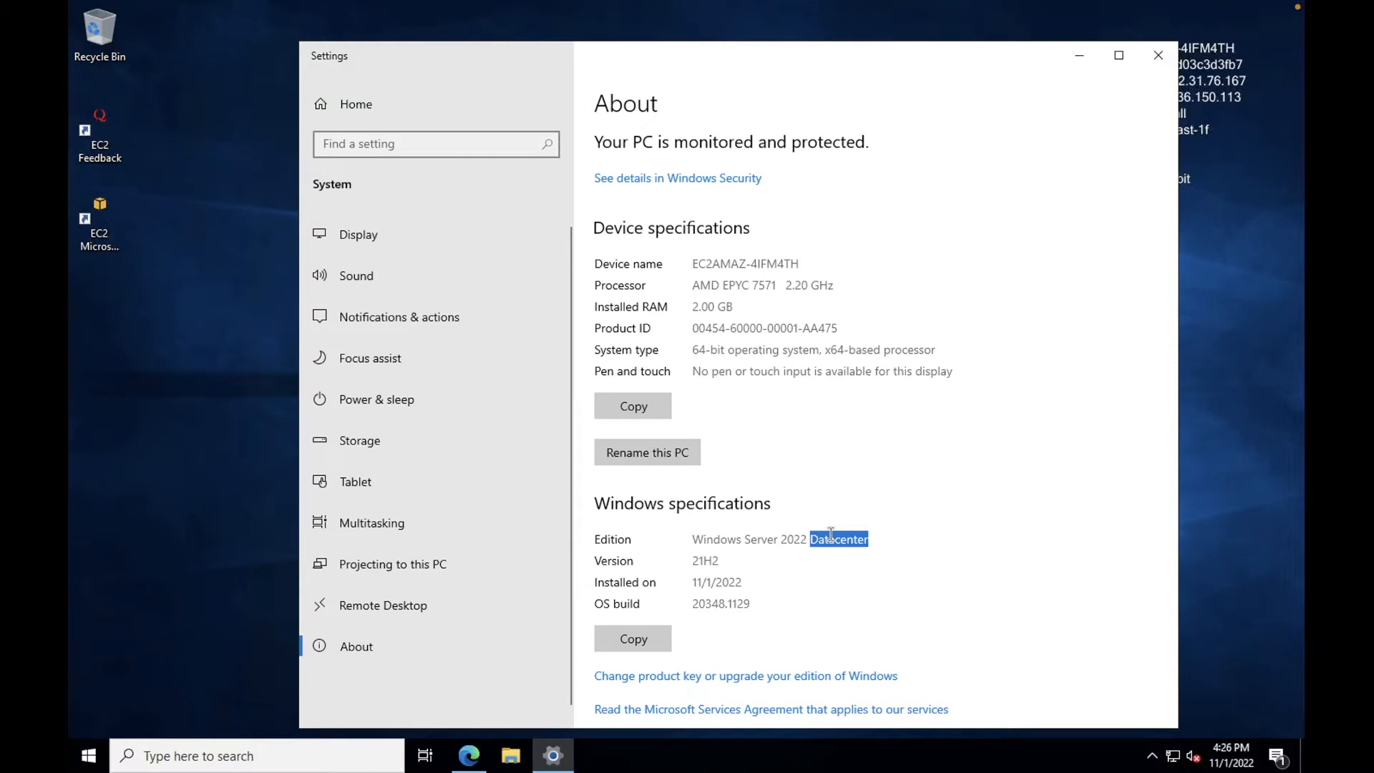
click(831, 535)
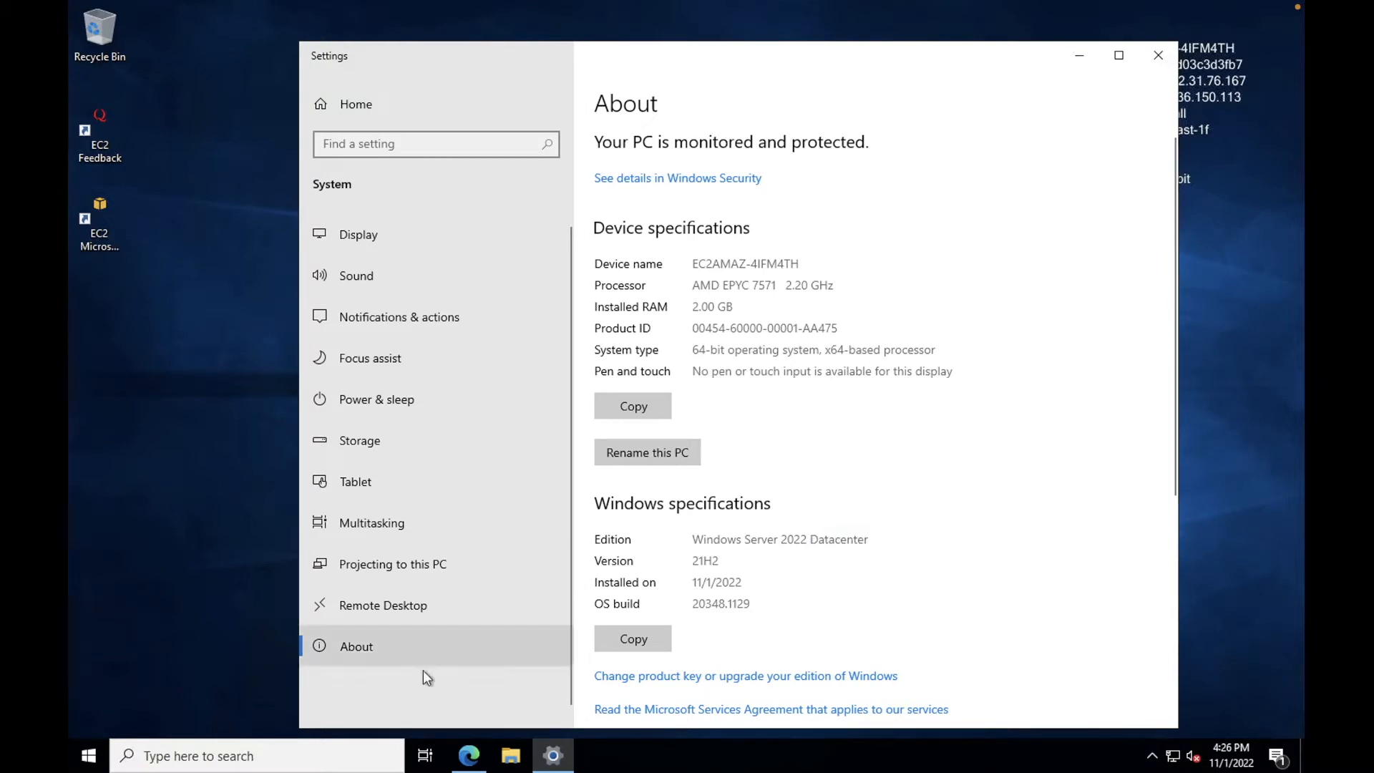
click(467, 757)
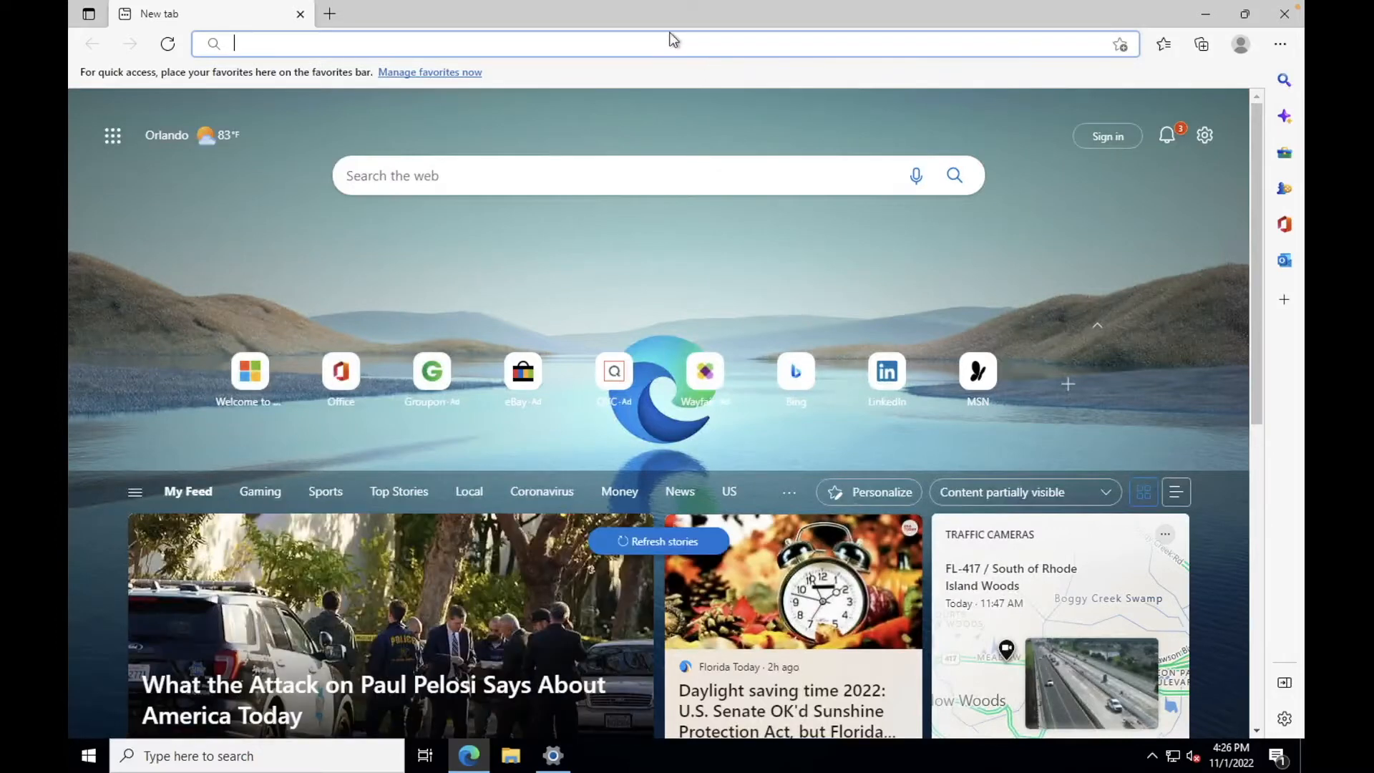
text(s)
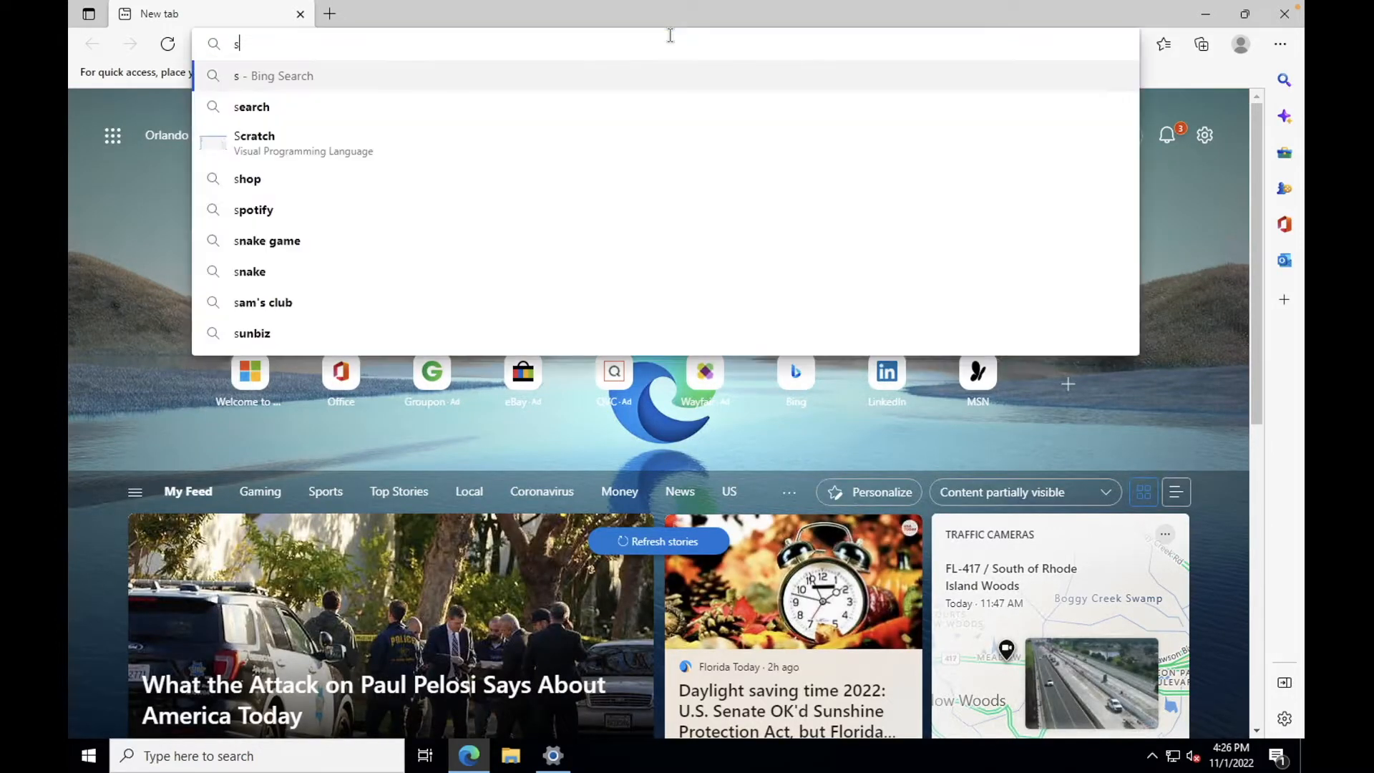
text(ql server )
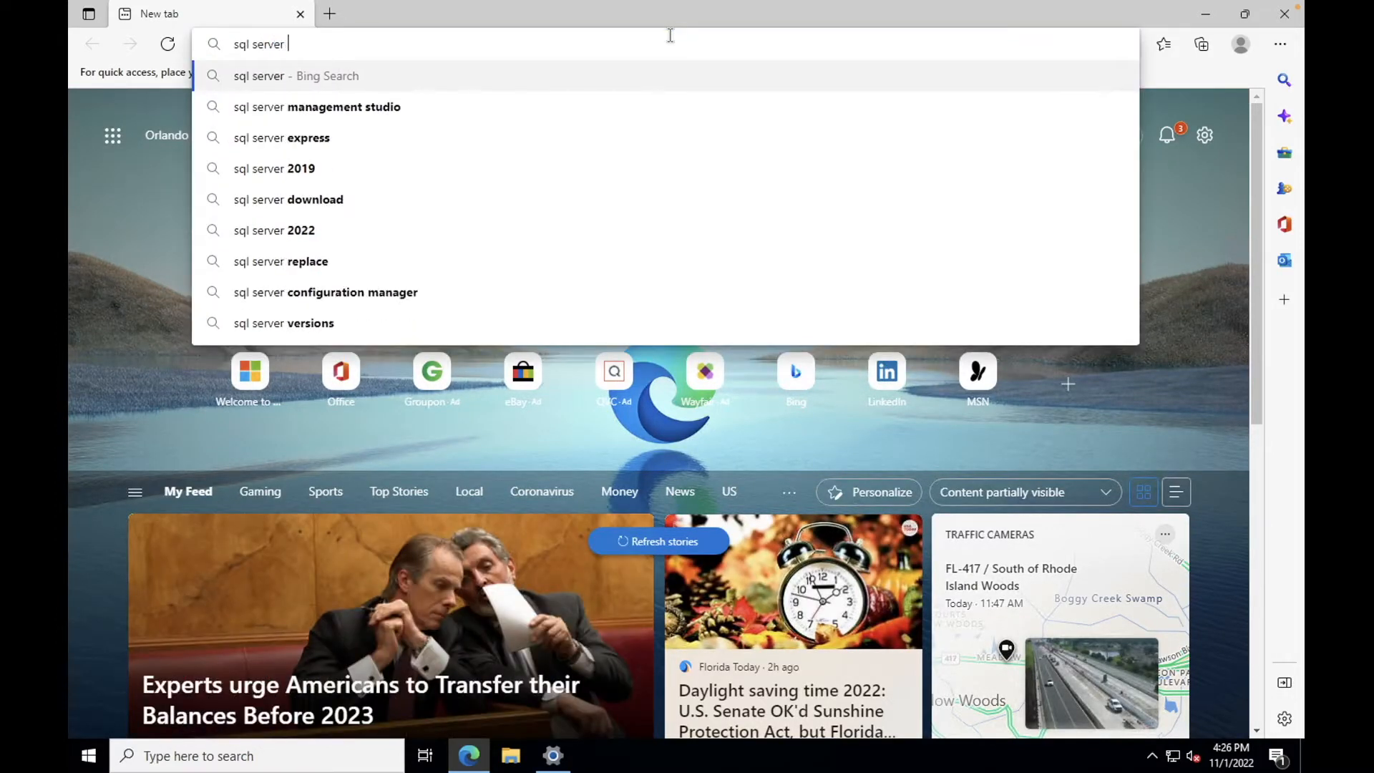
text(e)
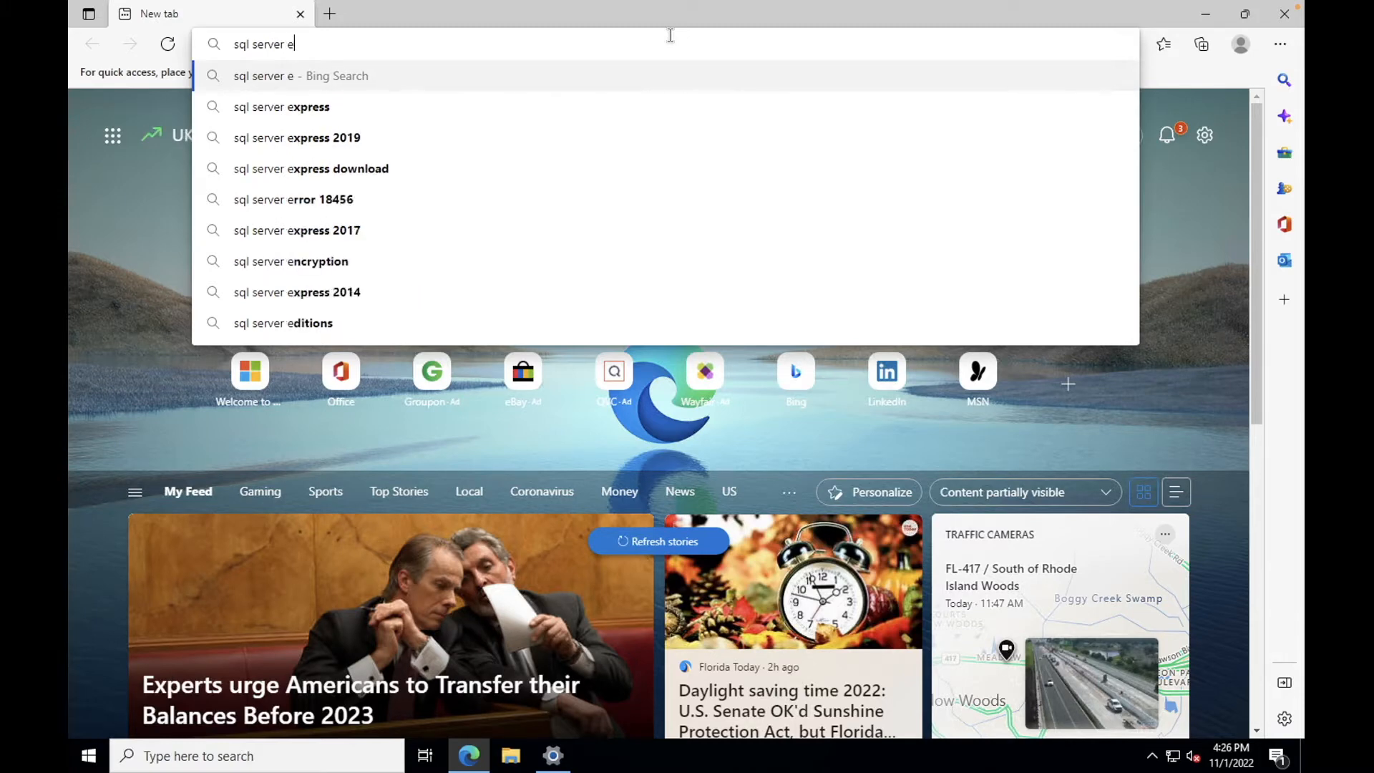
text(xpress)
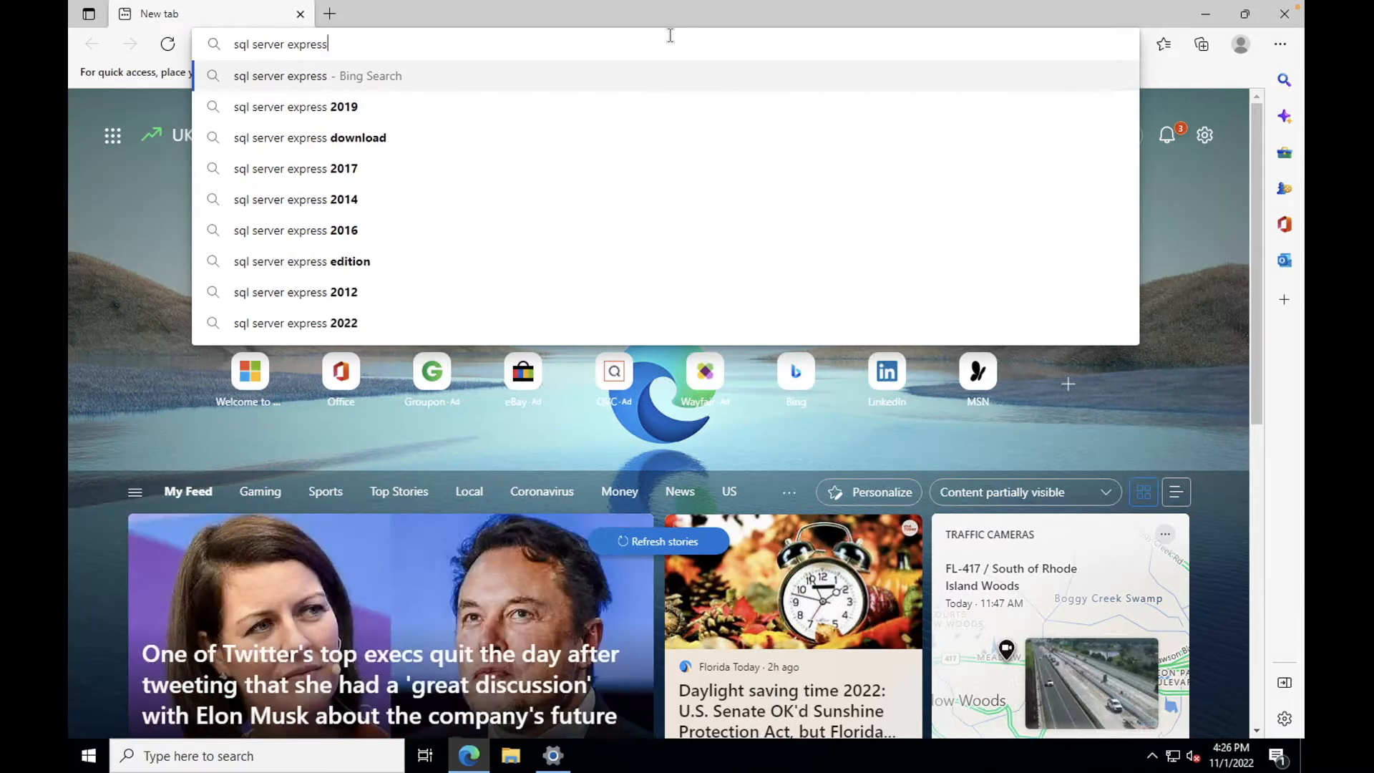
key(Return)
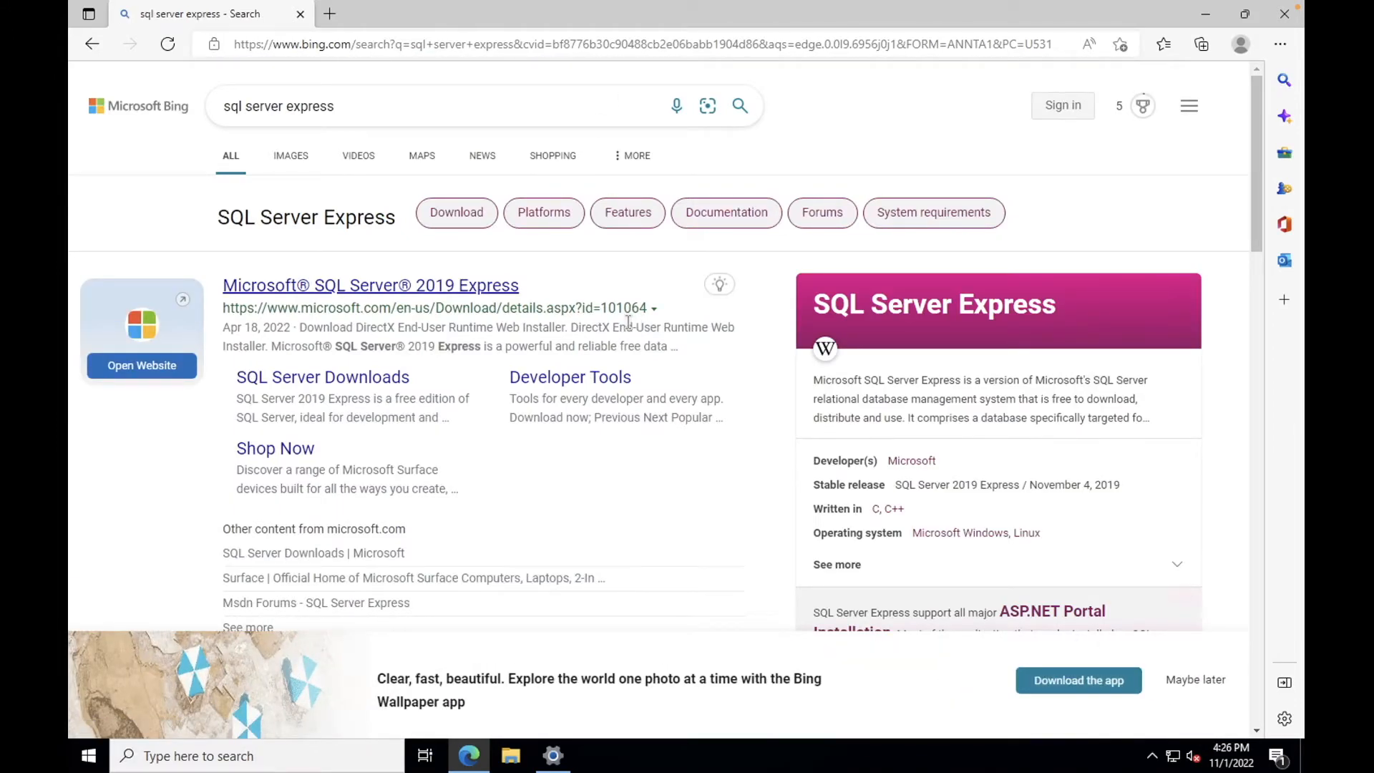
Step: Open the Microsoft SQL Server 2019 Express download page and start downloading the installer
click(478, 286)
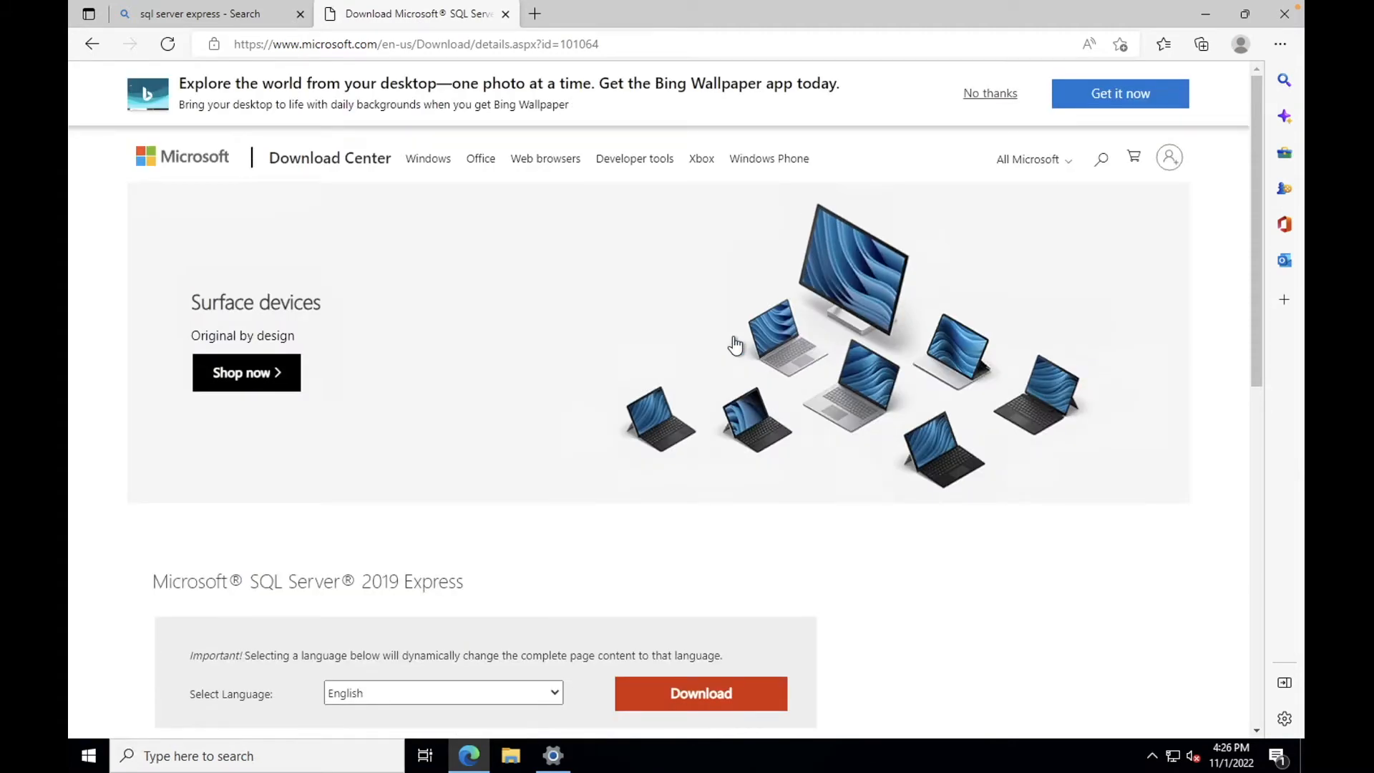
scroll(735, 344, down, 1)
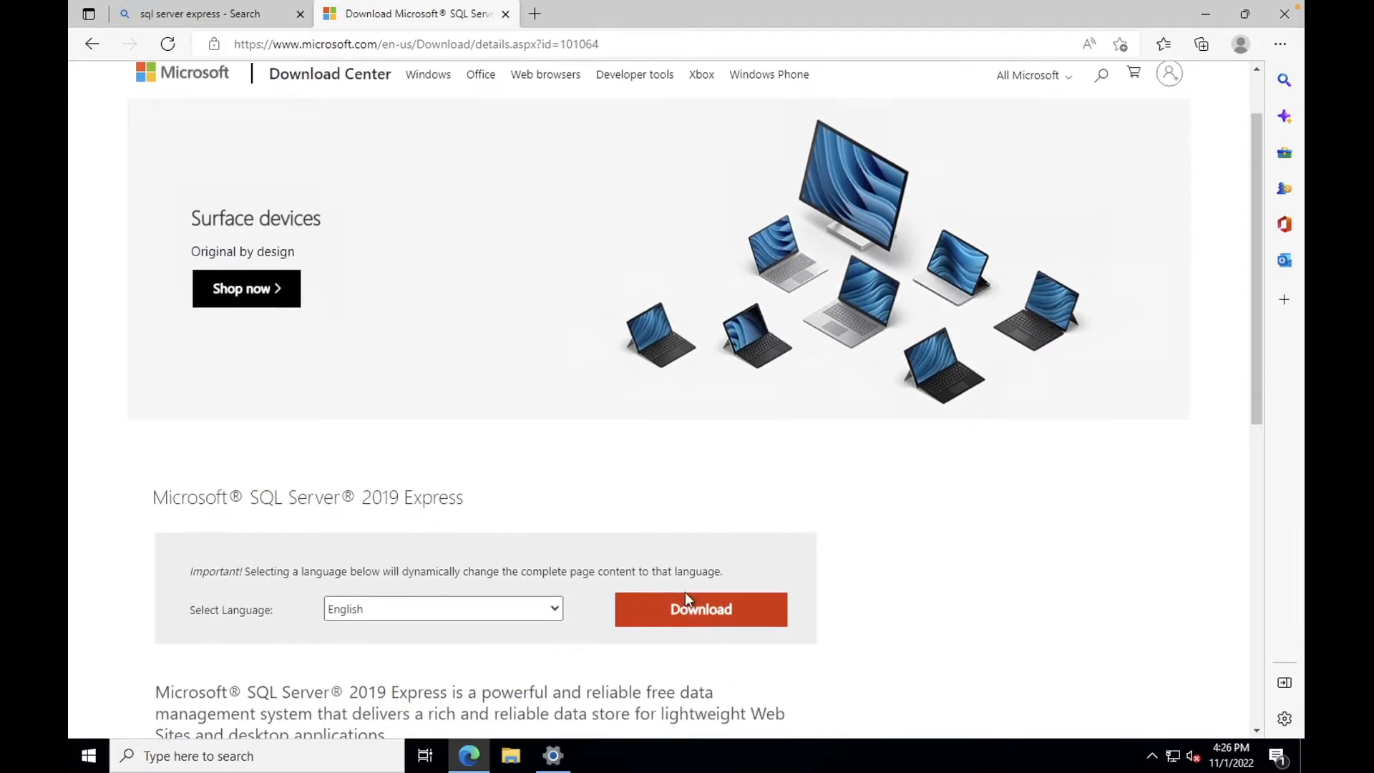
click(695, 610)
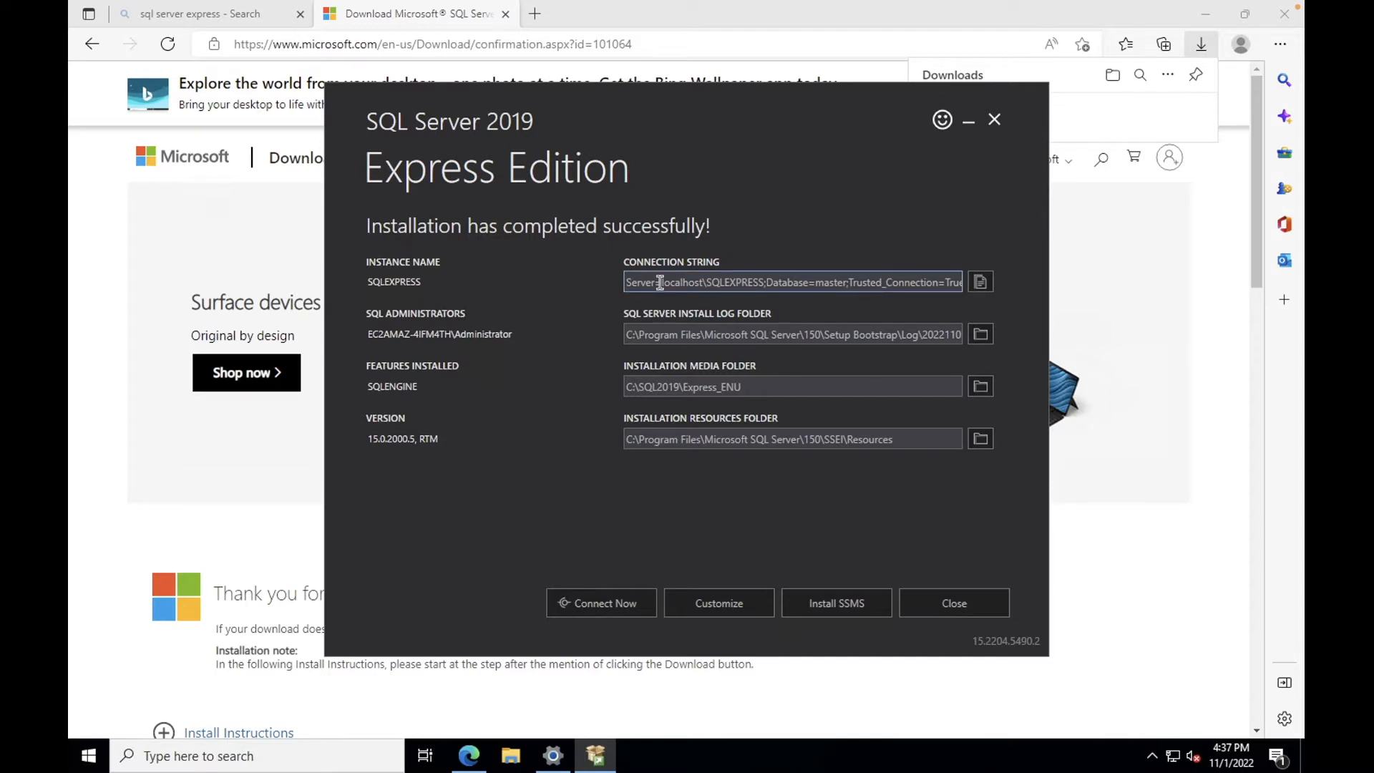
Step: Select localhost\SQLEXPRESS in the installer's Connection String box
drag(660, 282, 765, 284)
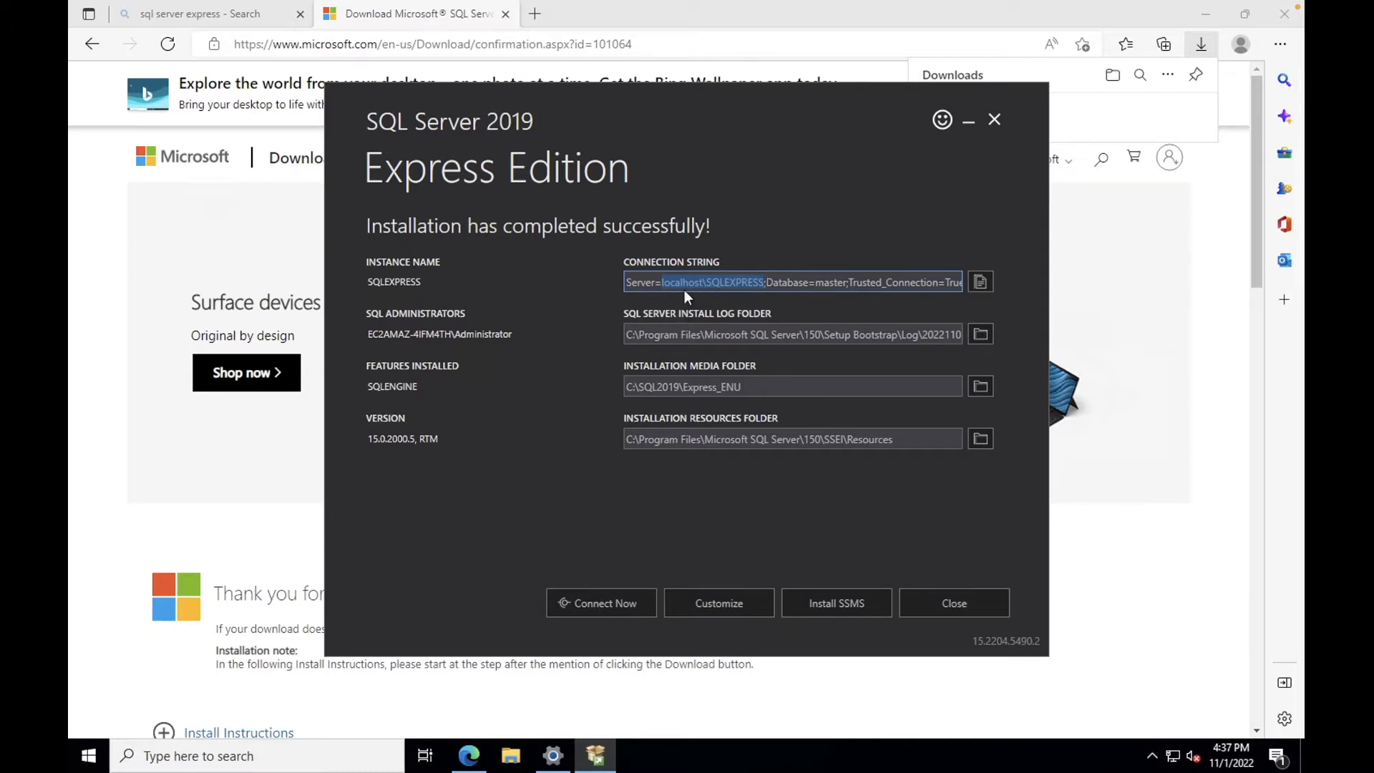
click(663, 282)
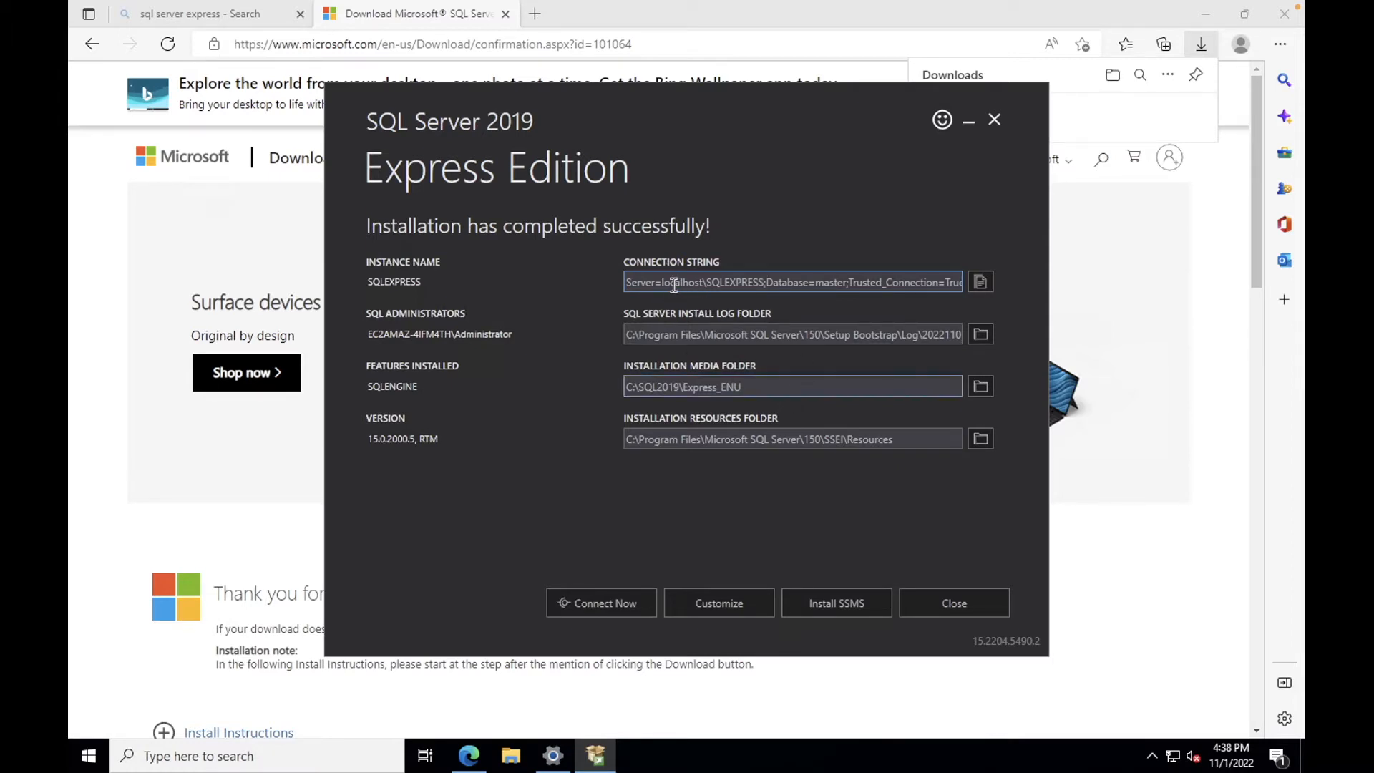
drag(664, 284, 763, 285)
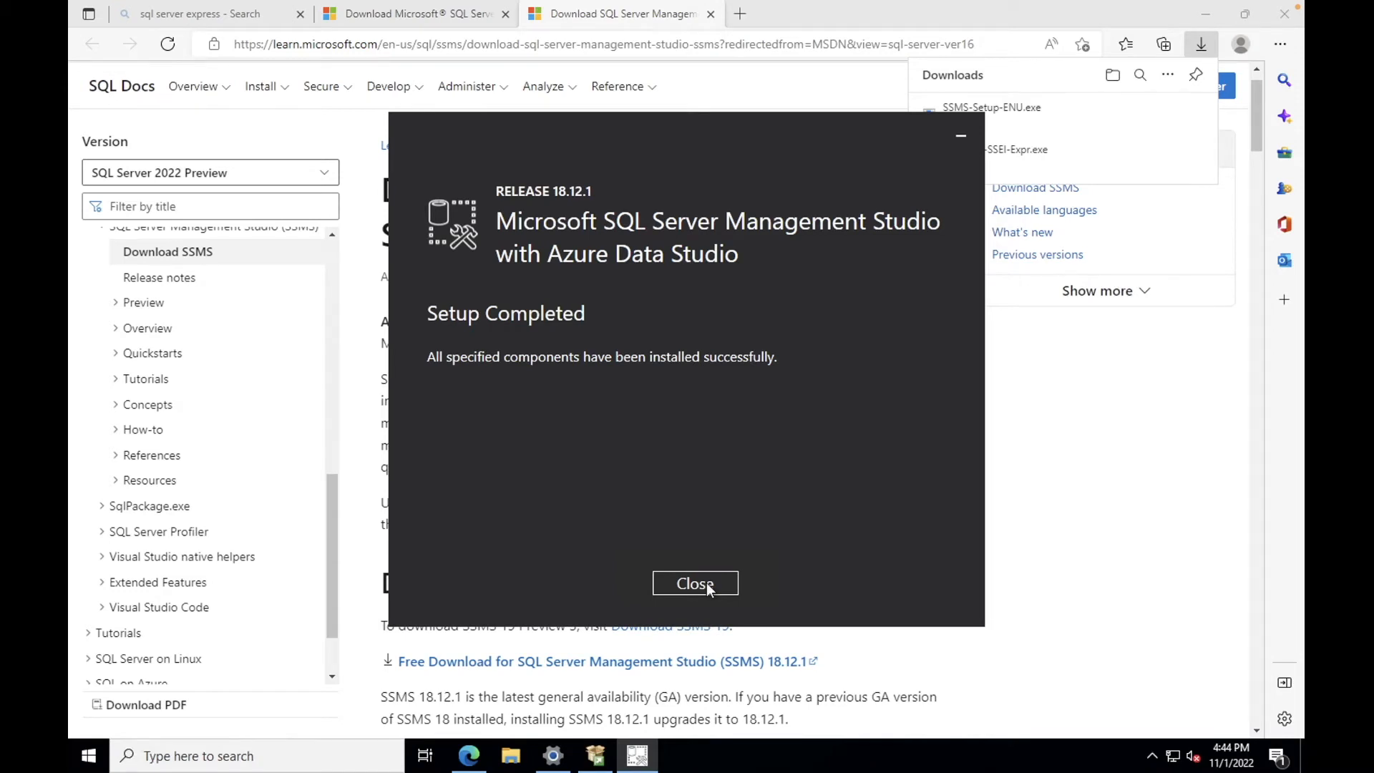
Step: Close the finished SSMS setup and launch SQL Server Management Studio 18 from Start
click(695, 583)
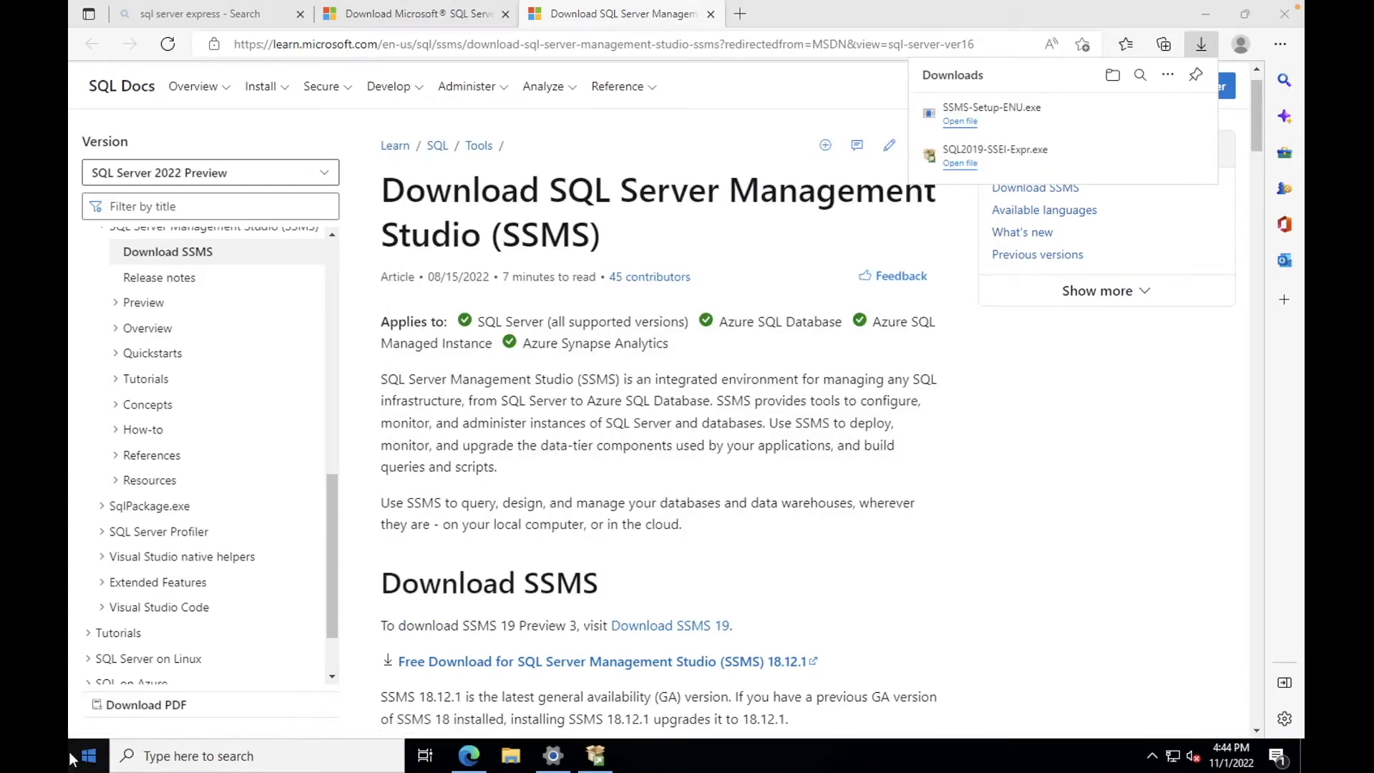
click(71, 759)
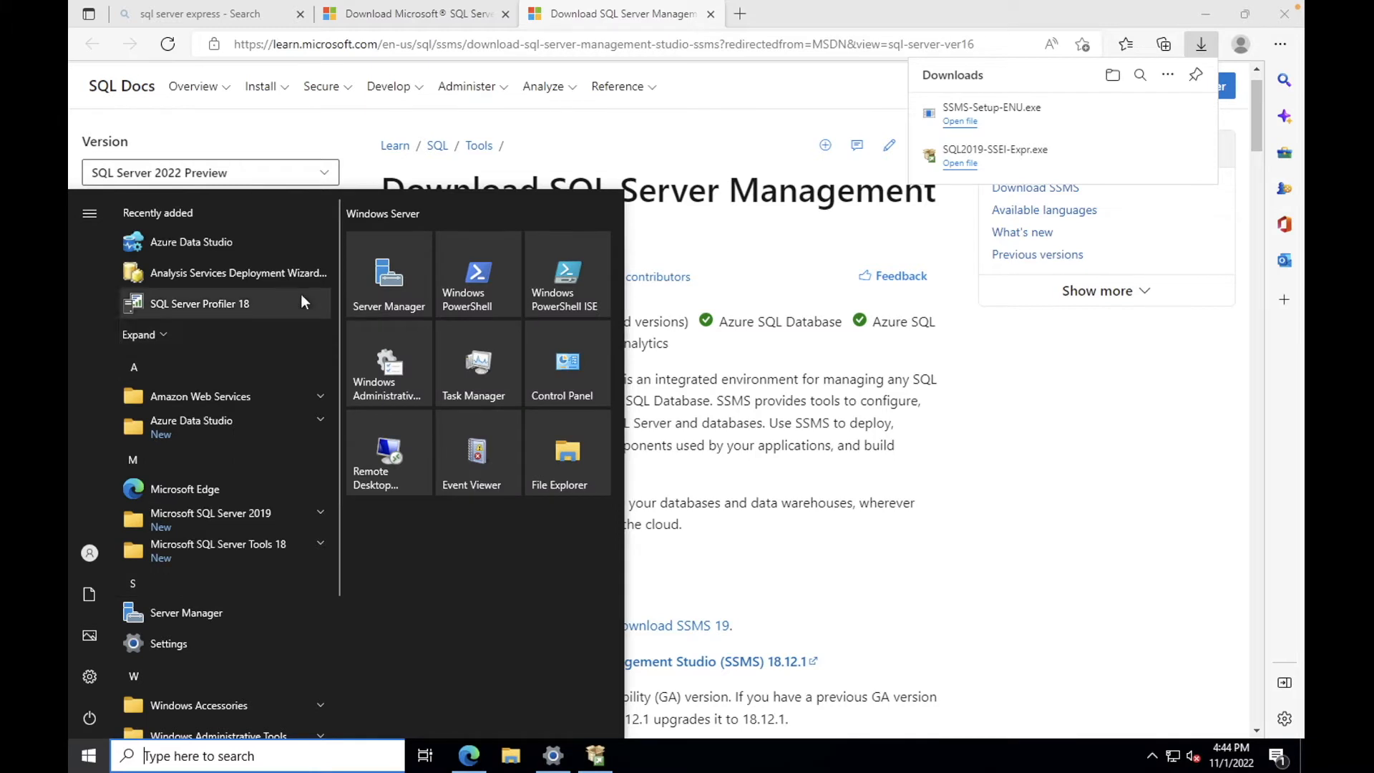
text(sql)
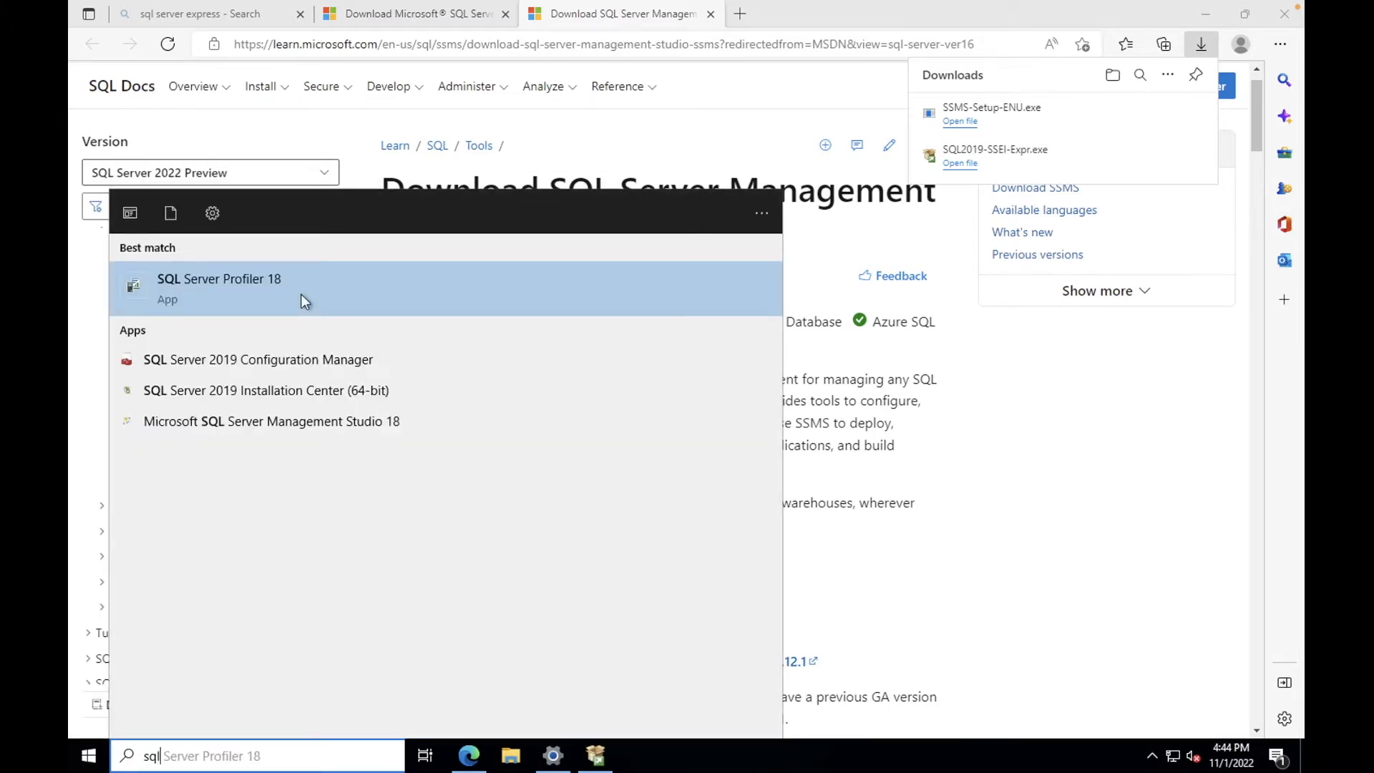
click(279, 426)
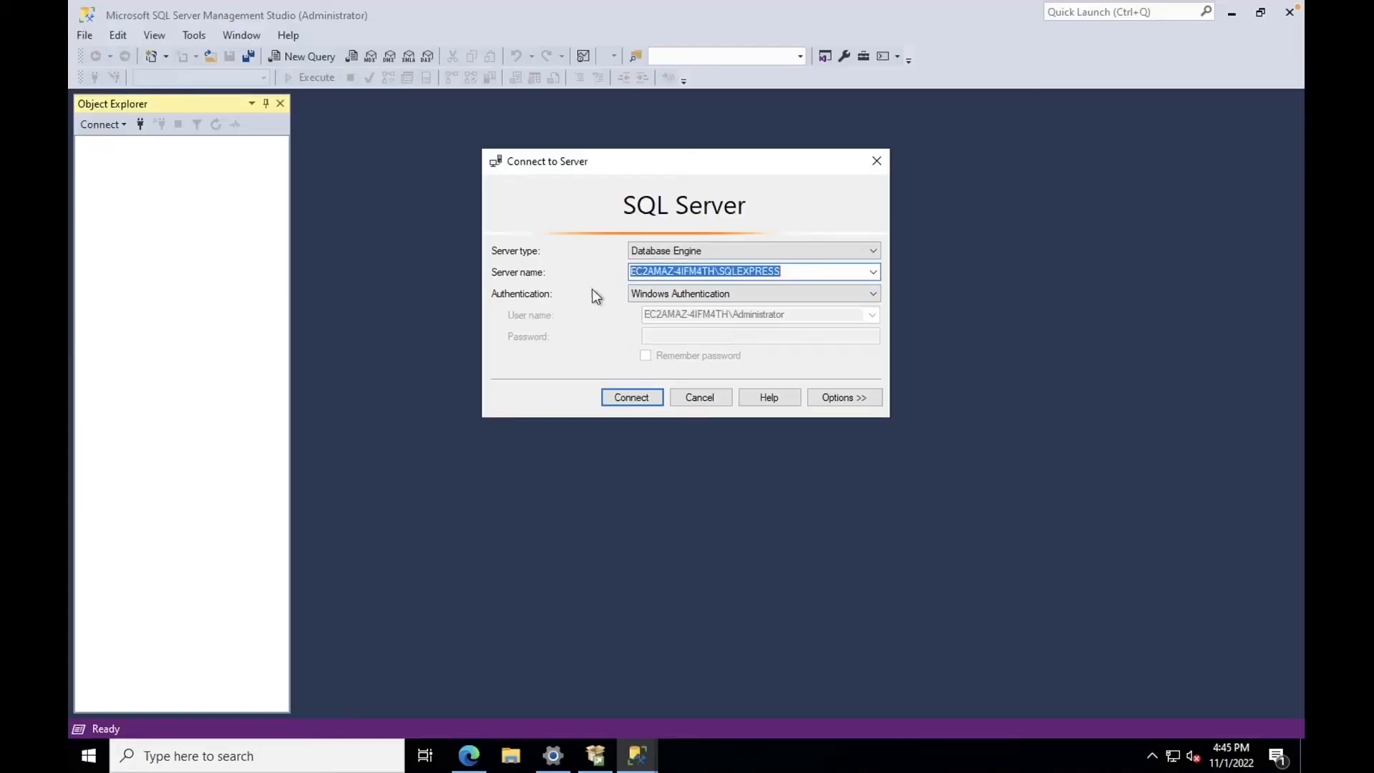
Step: Connect to the SQLEXPRESS server using Windows Authentication
click(872, 275)
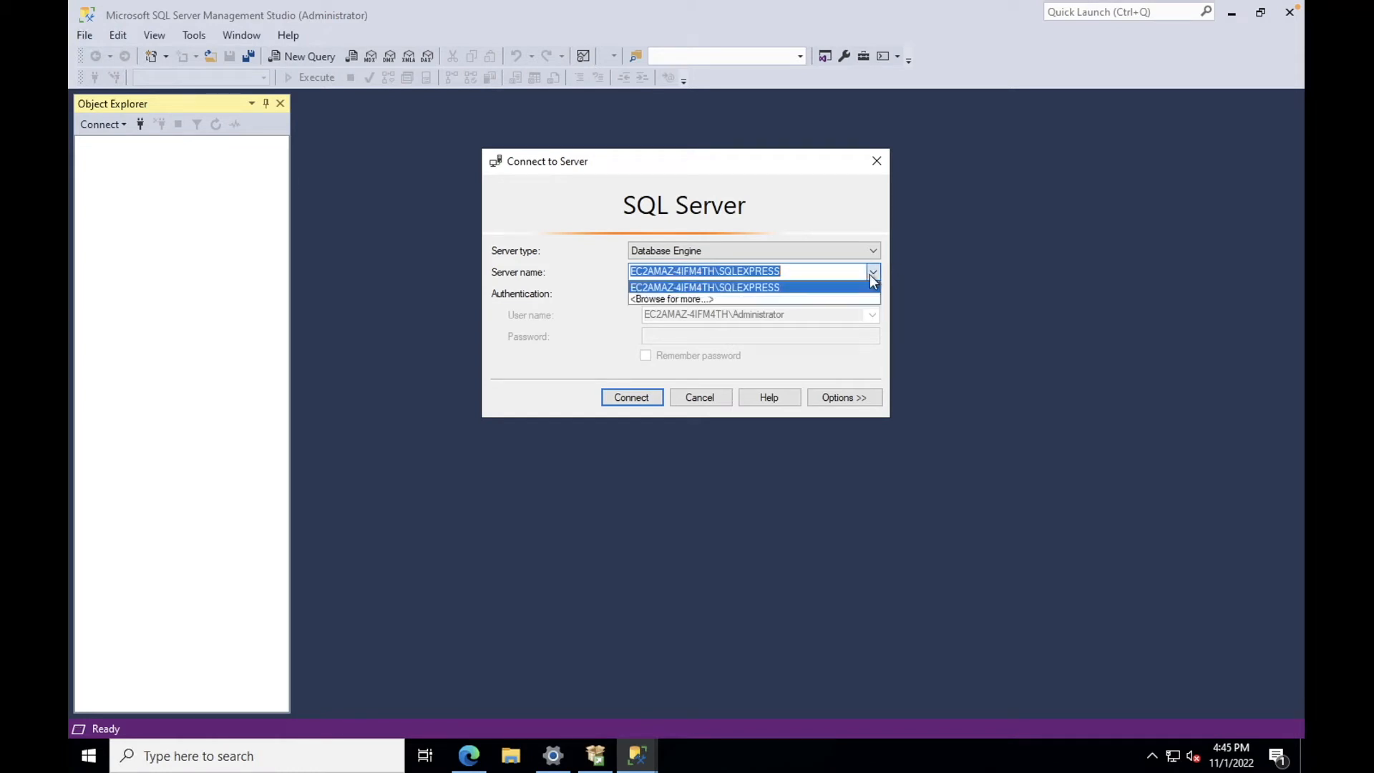
click(873, 275)
click(619, 395)
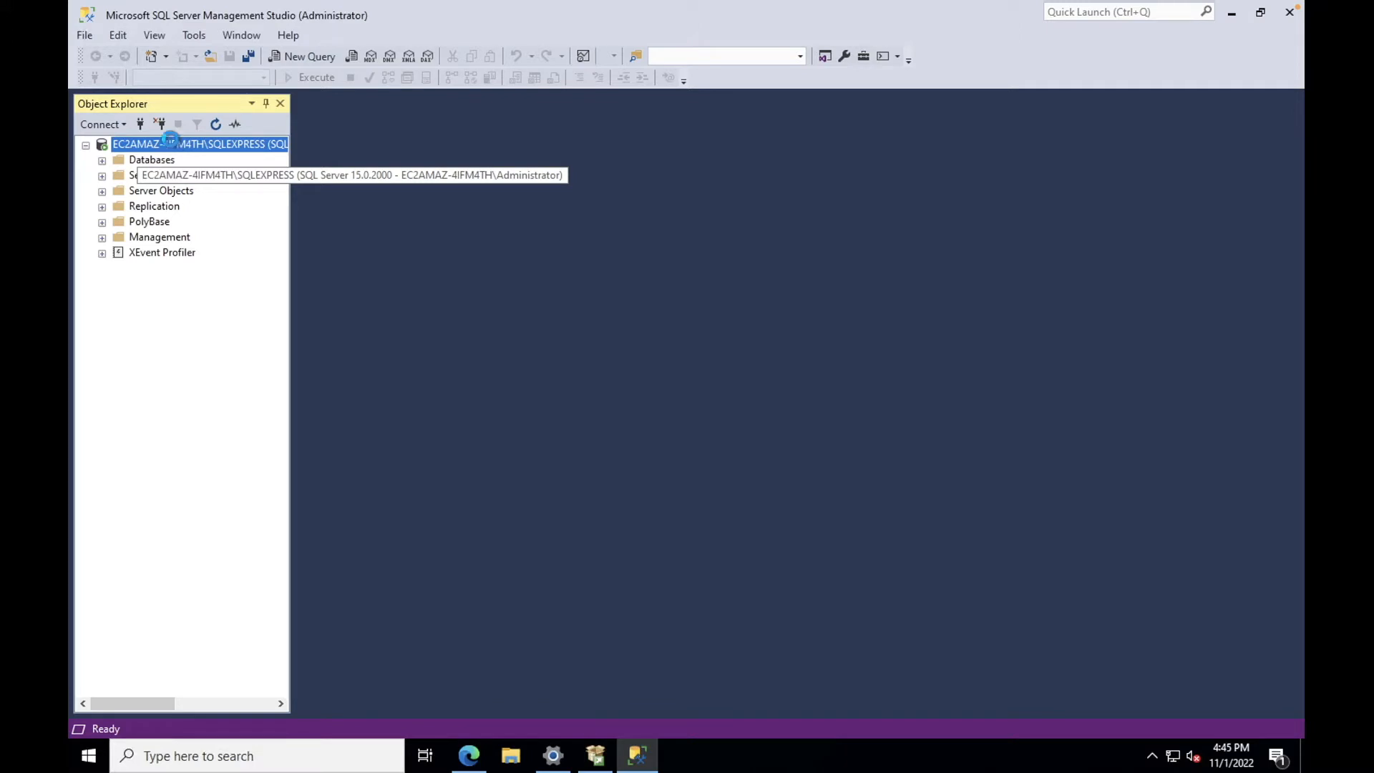
Step: Open the Properties dialog for the SQLEXPRESS server
right_click(172, 145)
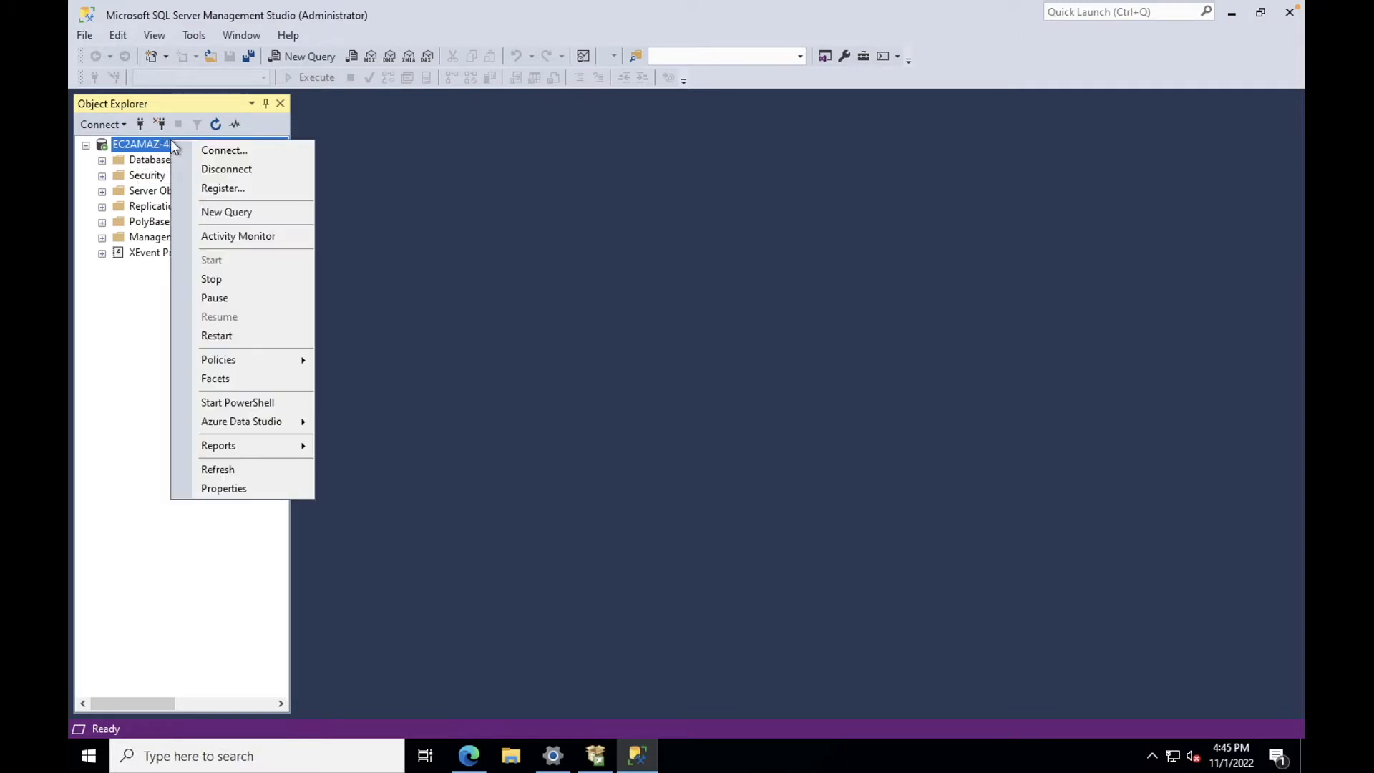
right_click(132, 144)
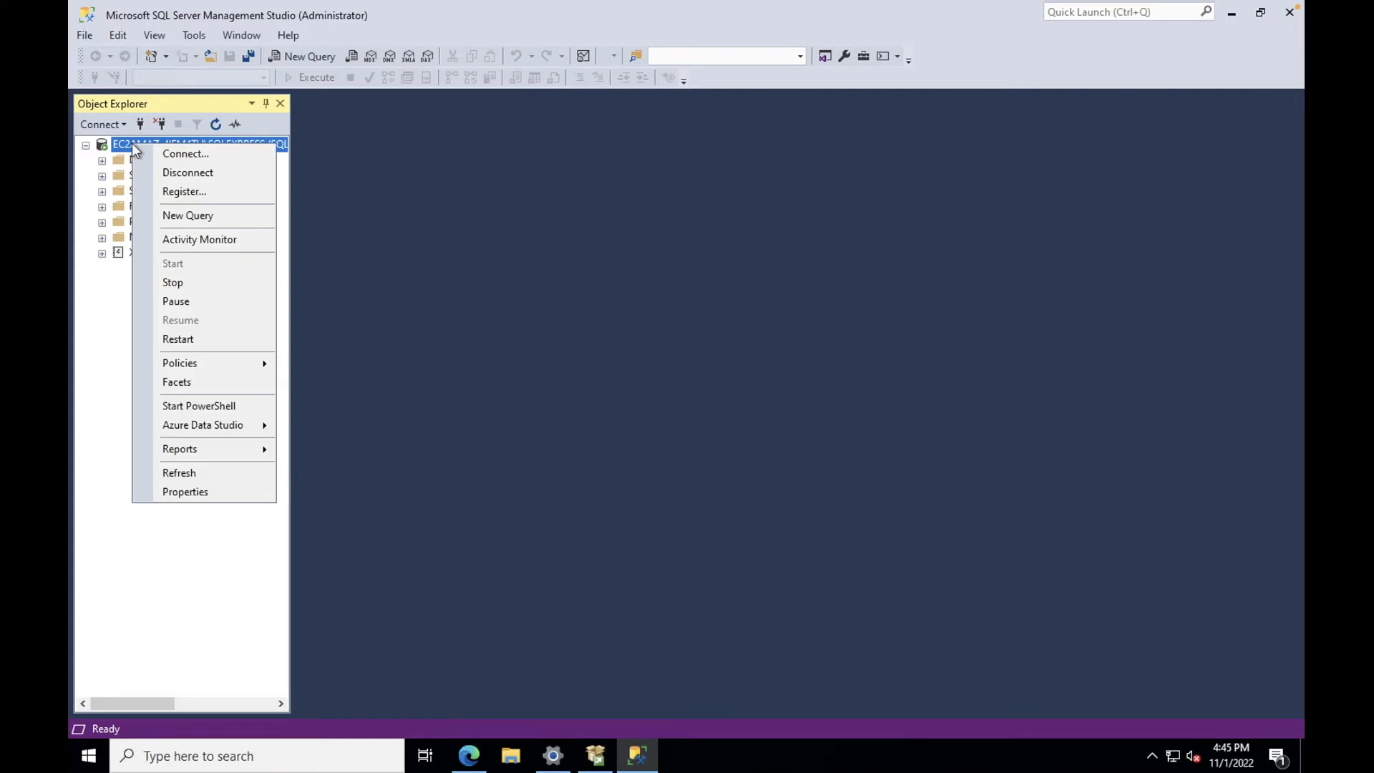
click(191, 497)
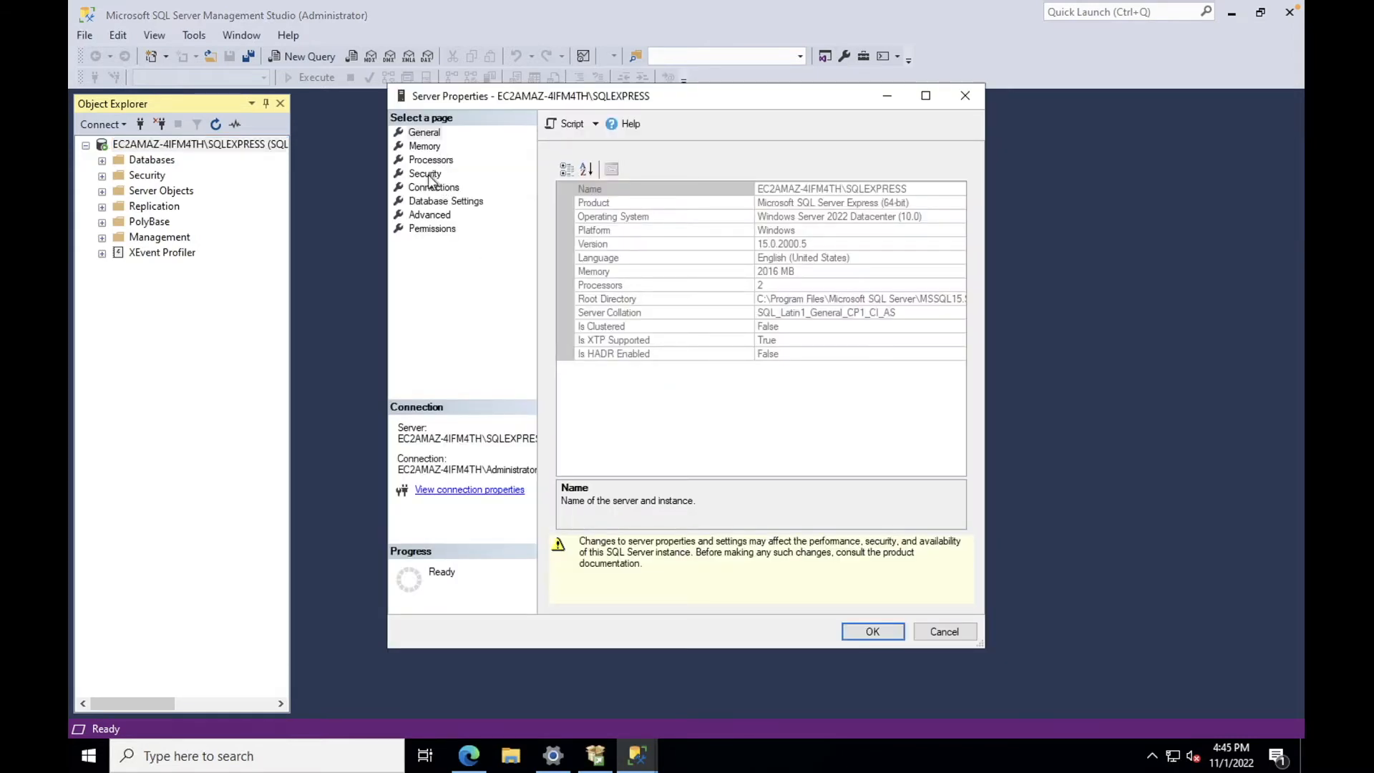
Step: On the Security page, apply SQL Server and Windows Authentication mode and acknowledge the restart notice
click(426, 176)
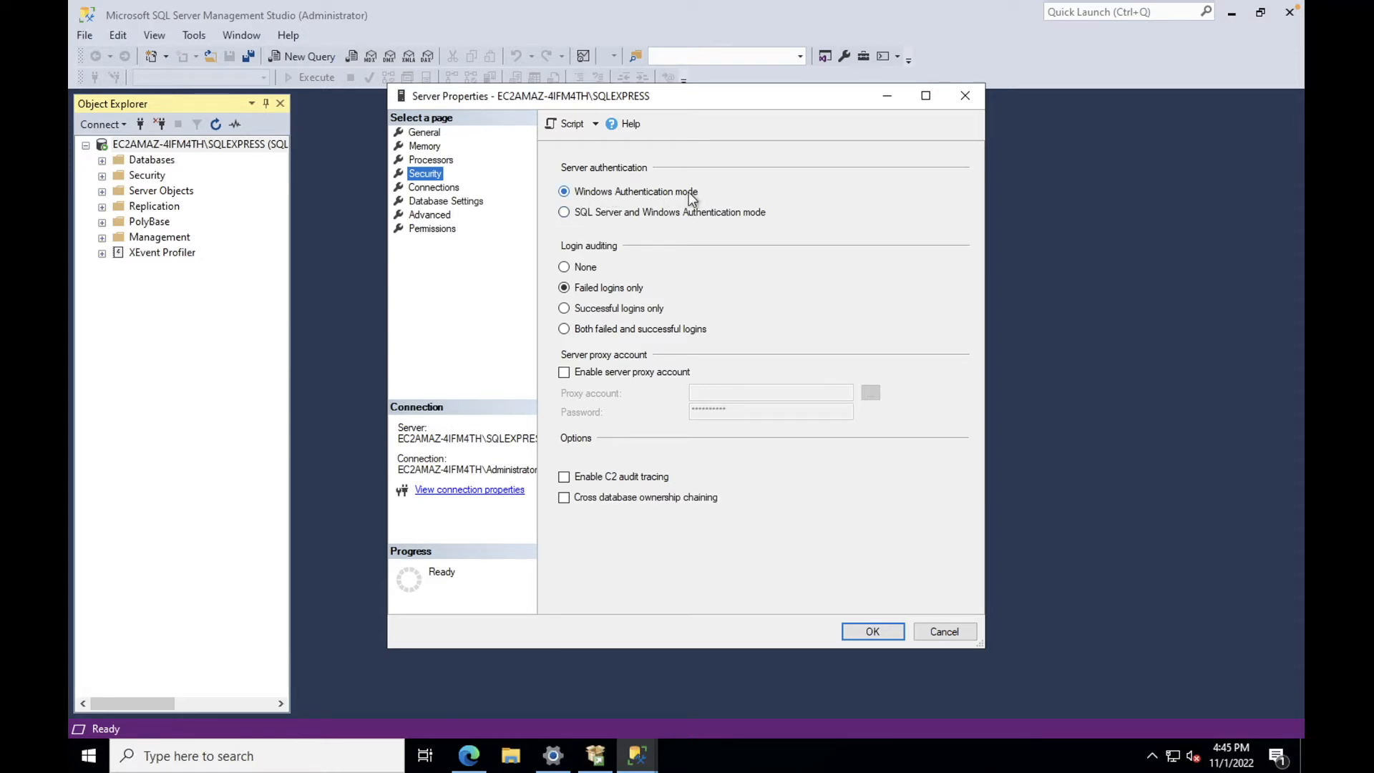
click(564, 213)
click(873, 632)
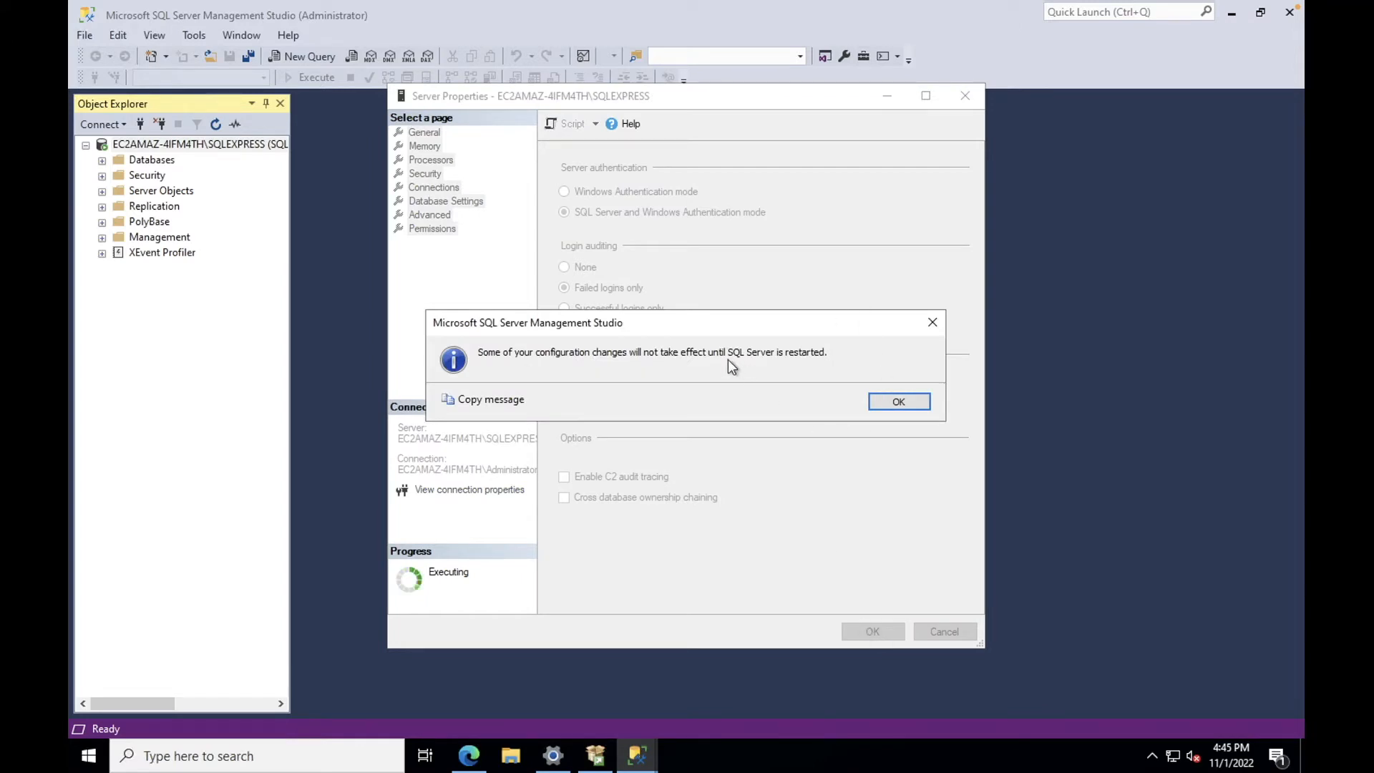
click(887, 403)
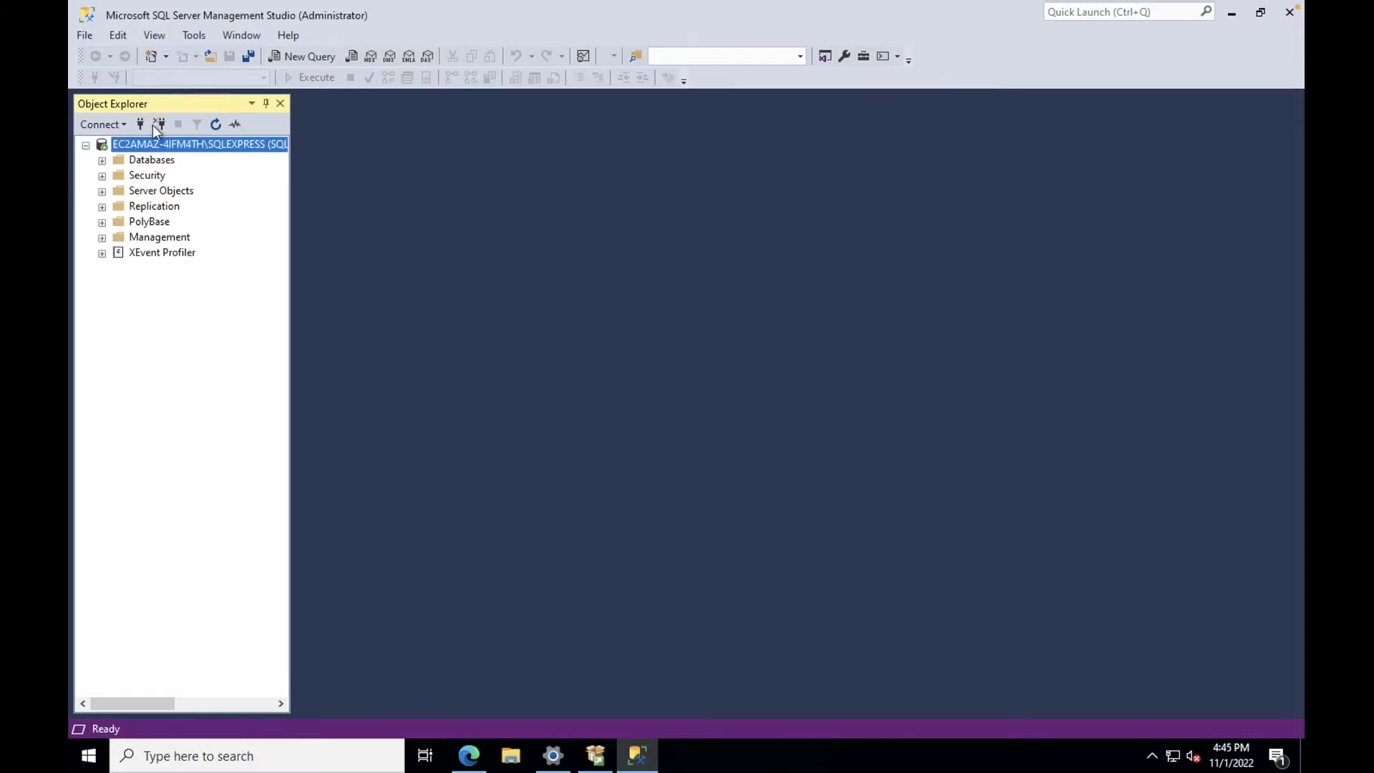
Step: Restart the MSSQL$SQLEXPRESS service, confirming the restart
right_click(183, 147)
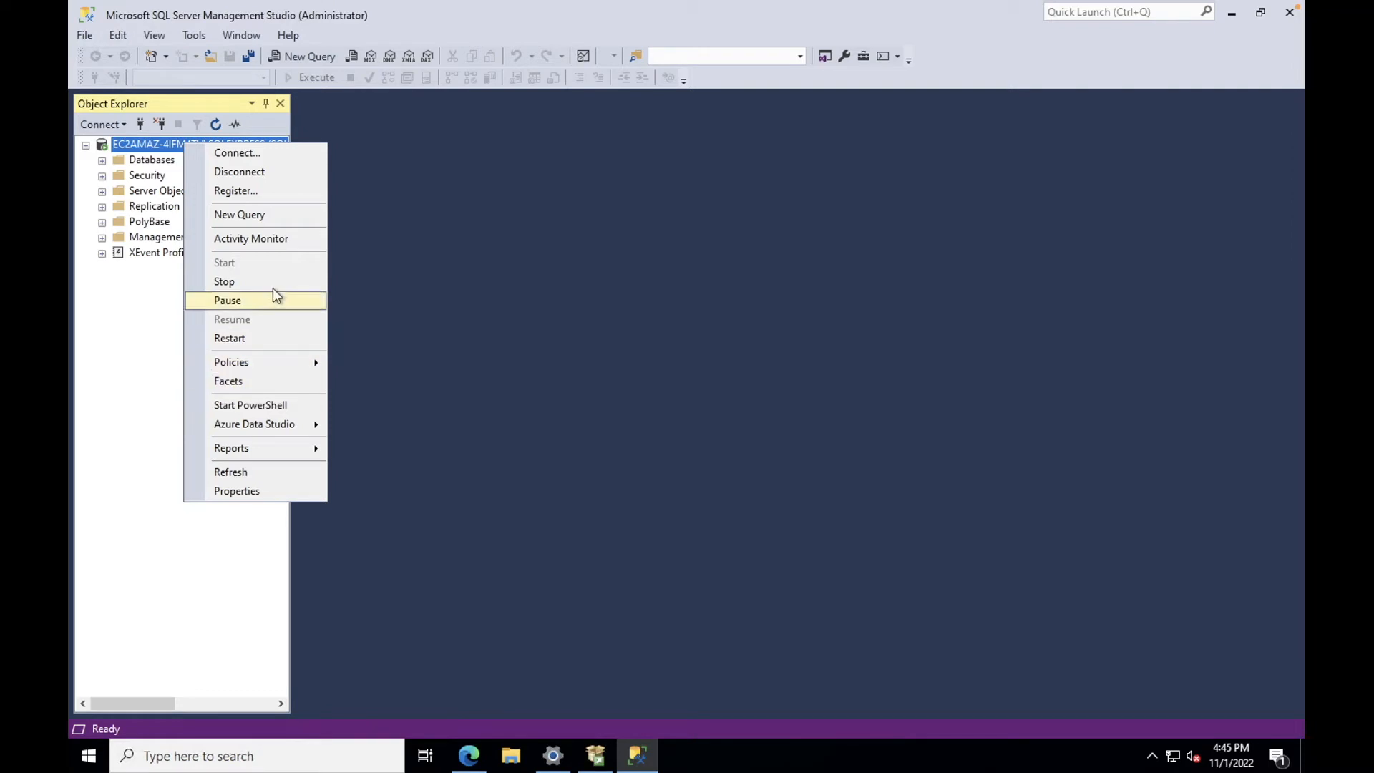
click(252, 337)
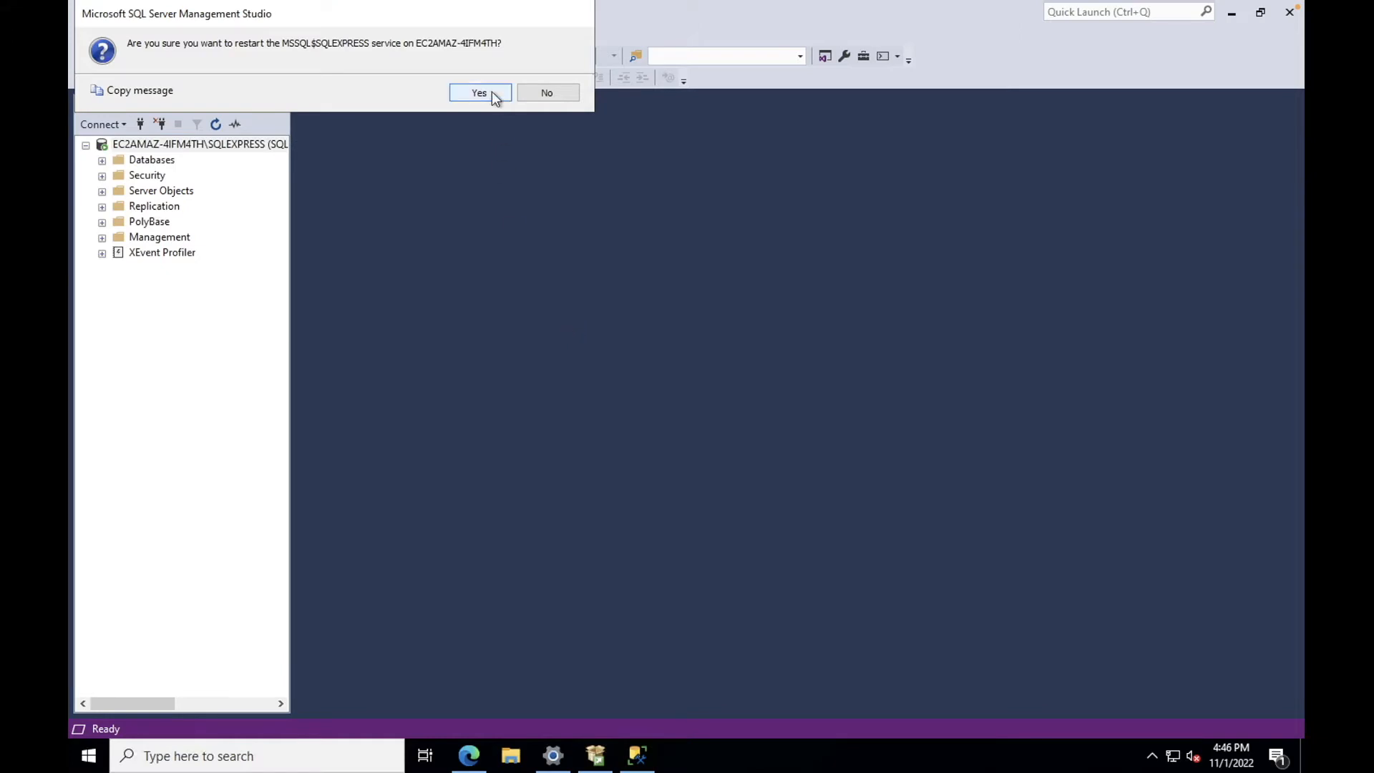
click(492, 93)
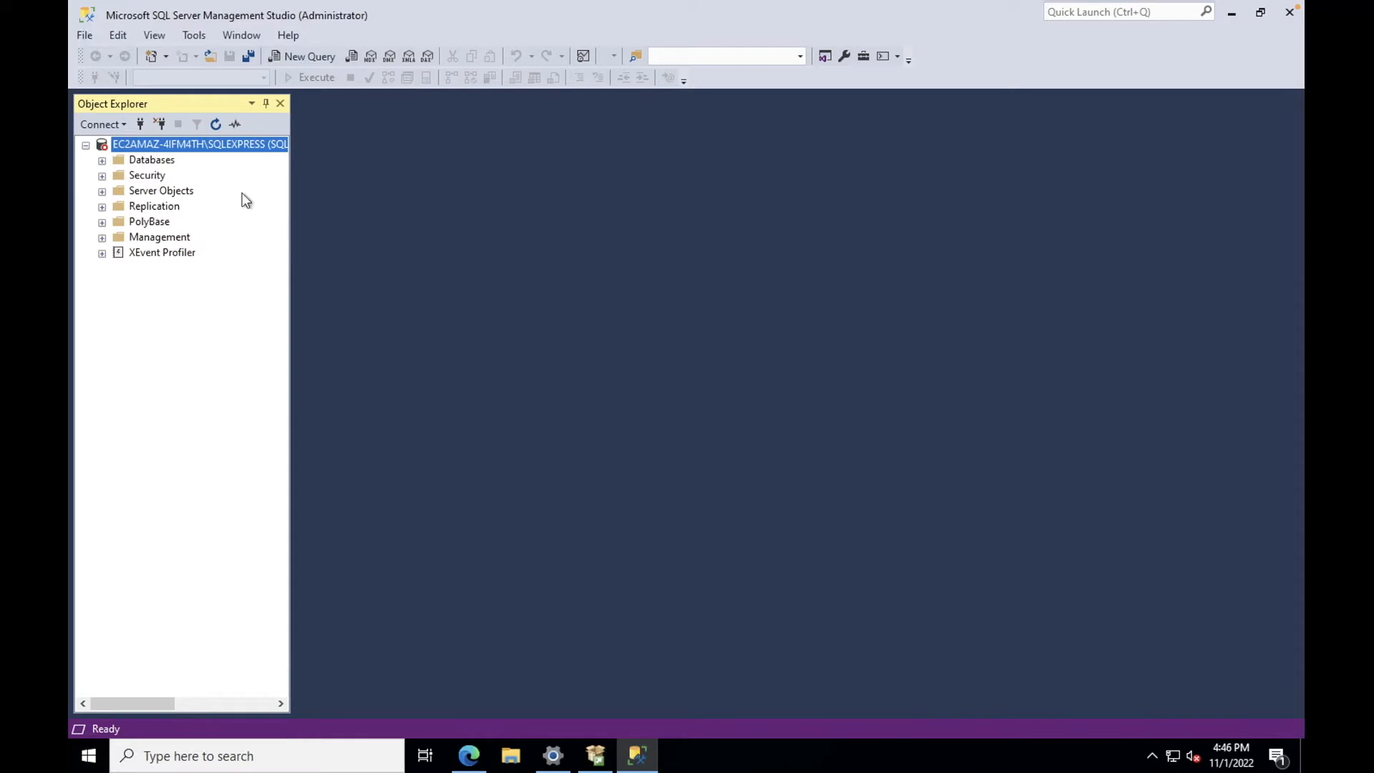
Step: Close SQL Server Management Studio
right_click(247, 145)
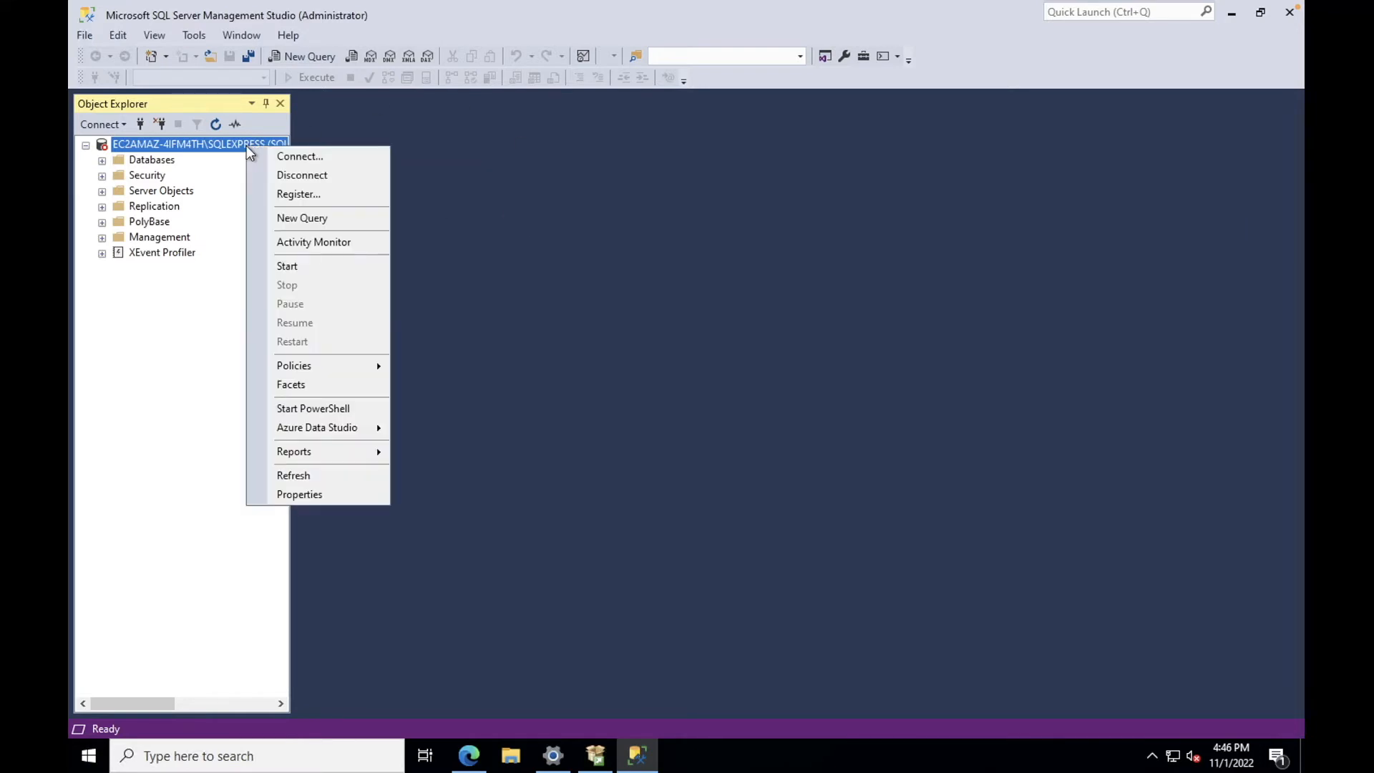
click(995, 233)
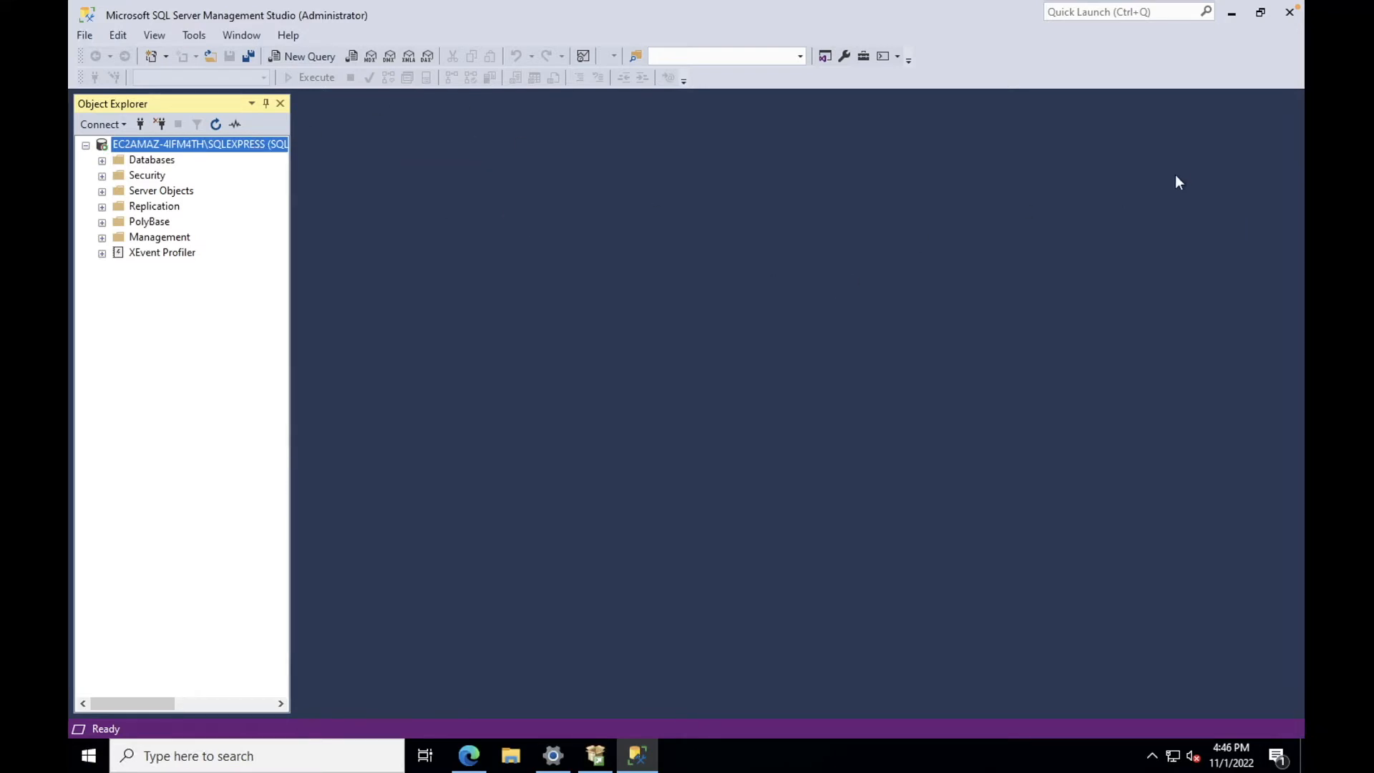
click(1291, 16)
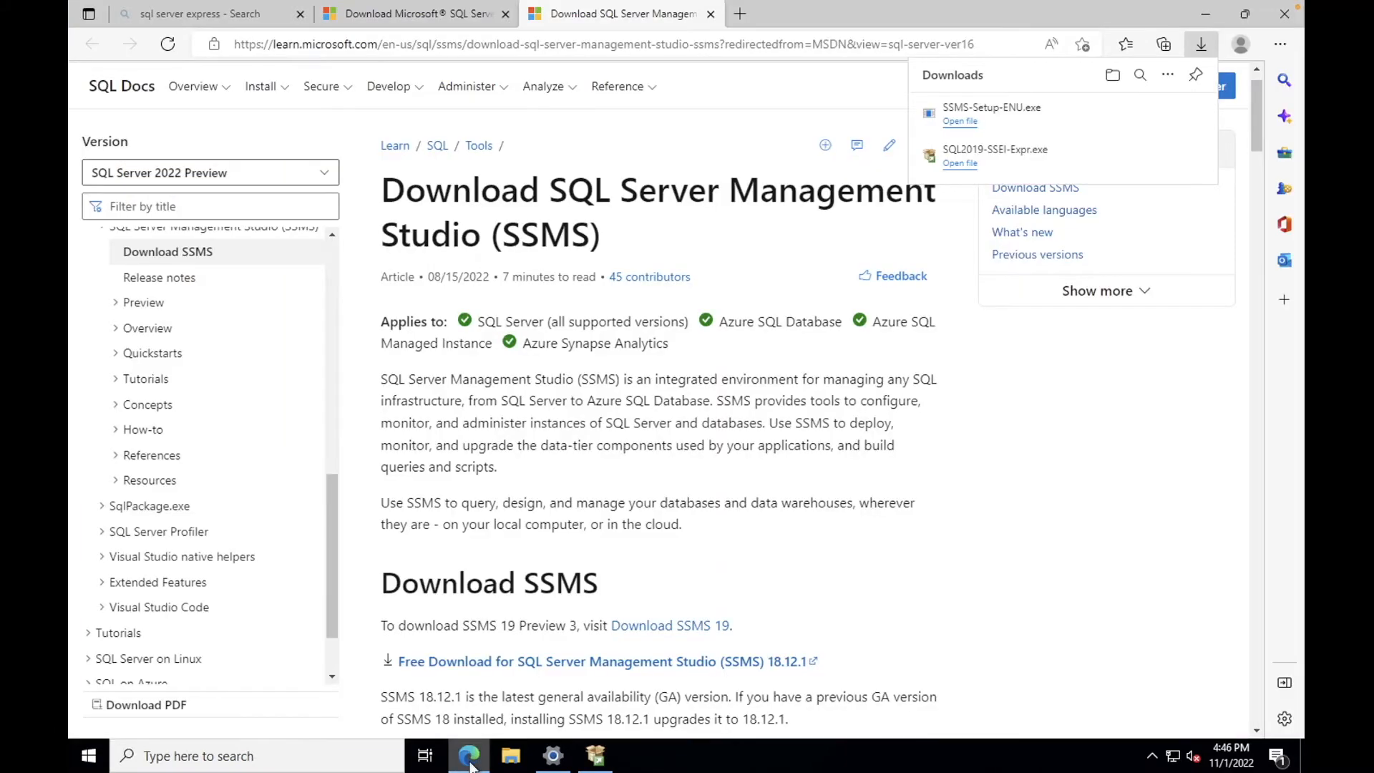
mouse_move(469, 765)
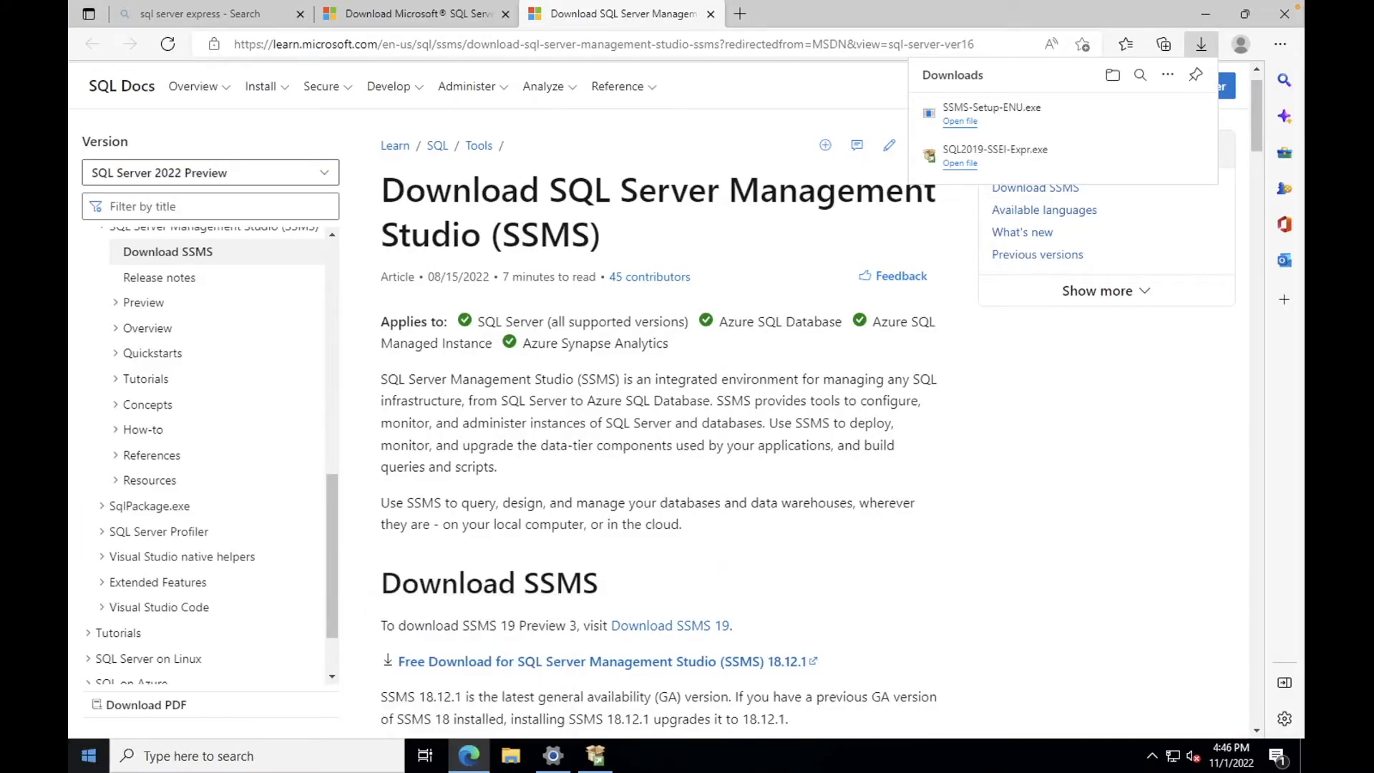
Step: Launch Server Manager from the Start menu
click(88, 756)
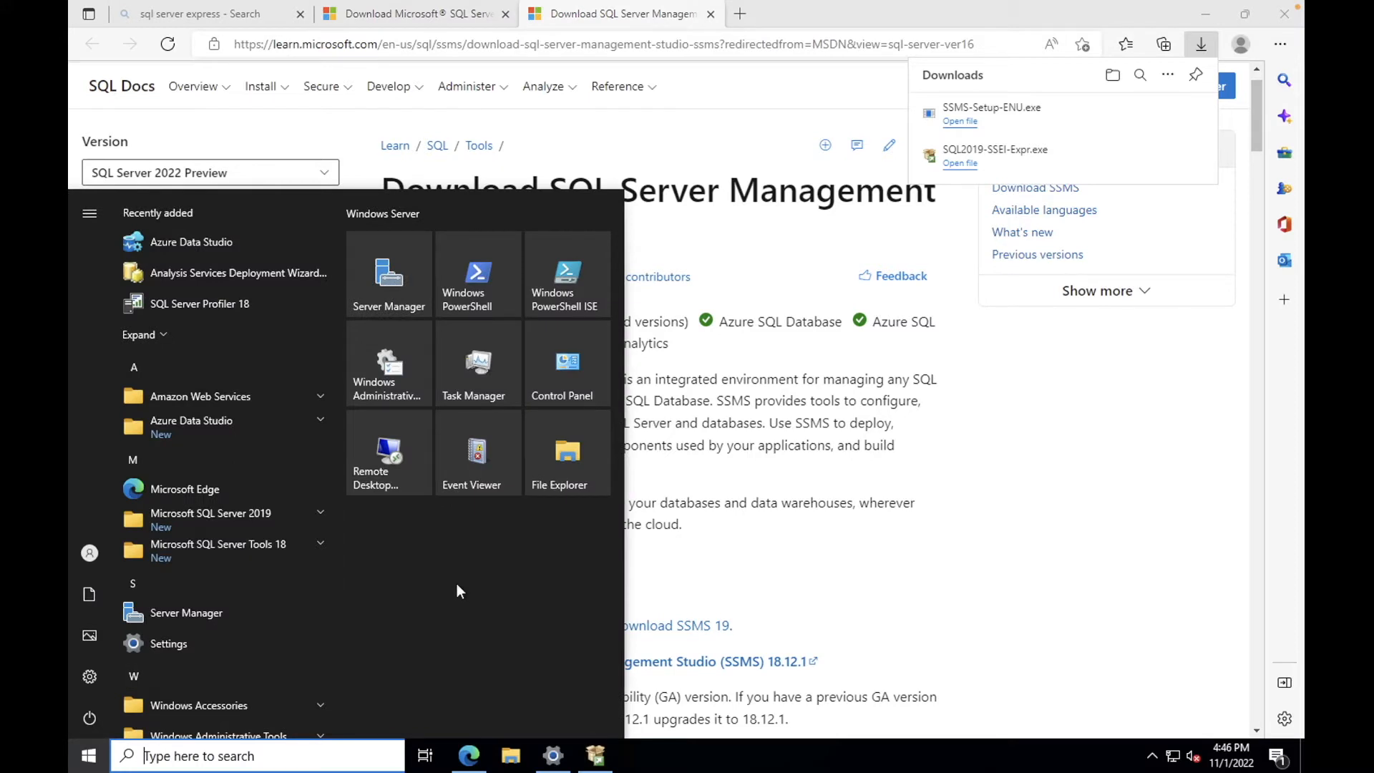
click(399, 286)
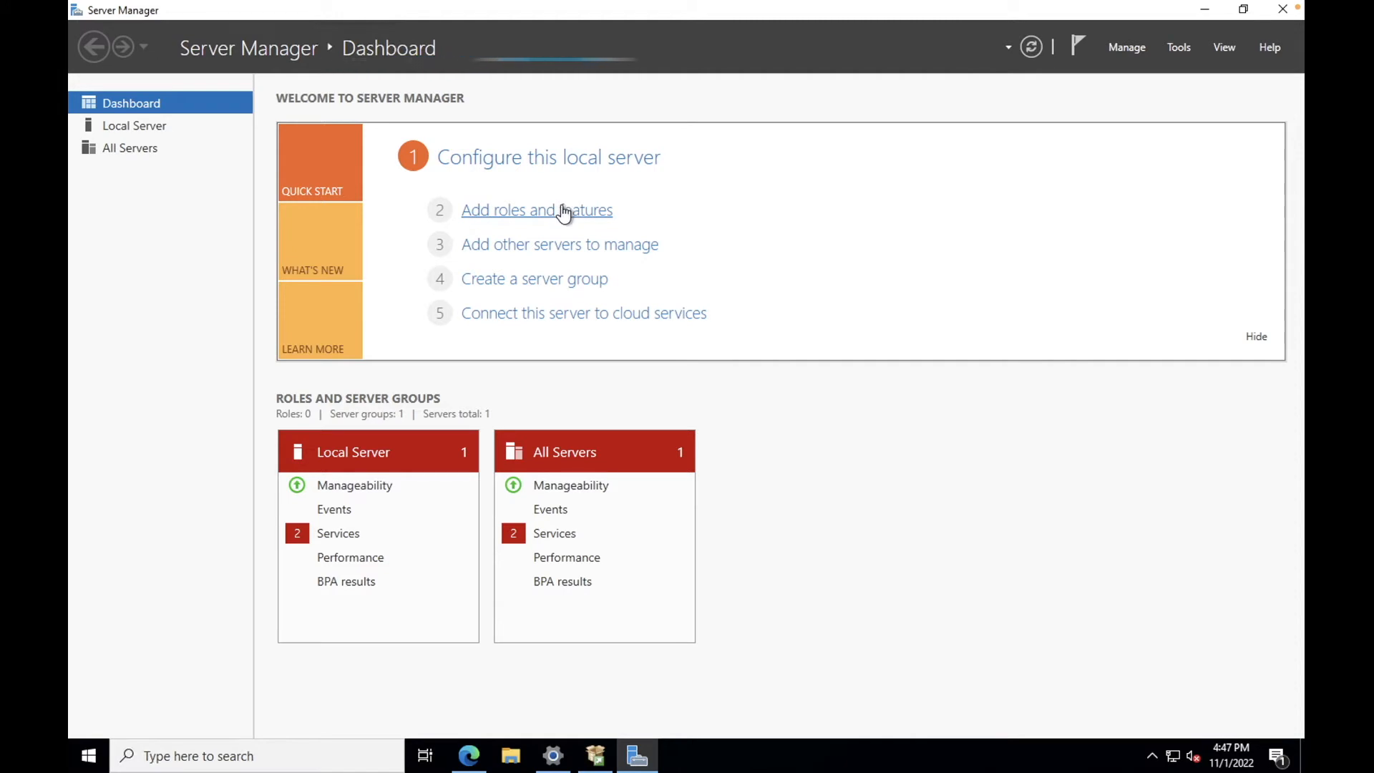
Step: In Add Roles and Features, select the Web Server (IIS) role with its management tools
click(564, 211)
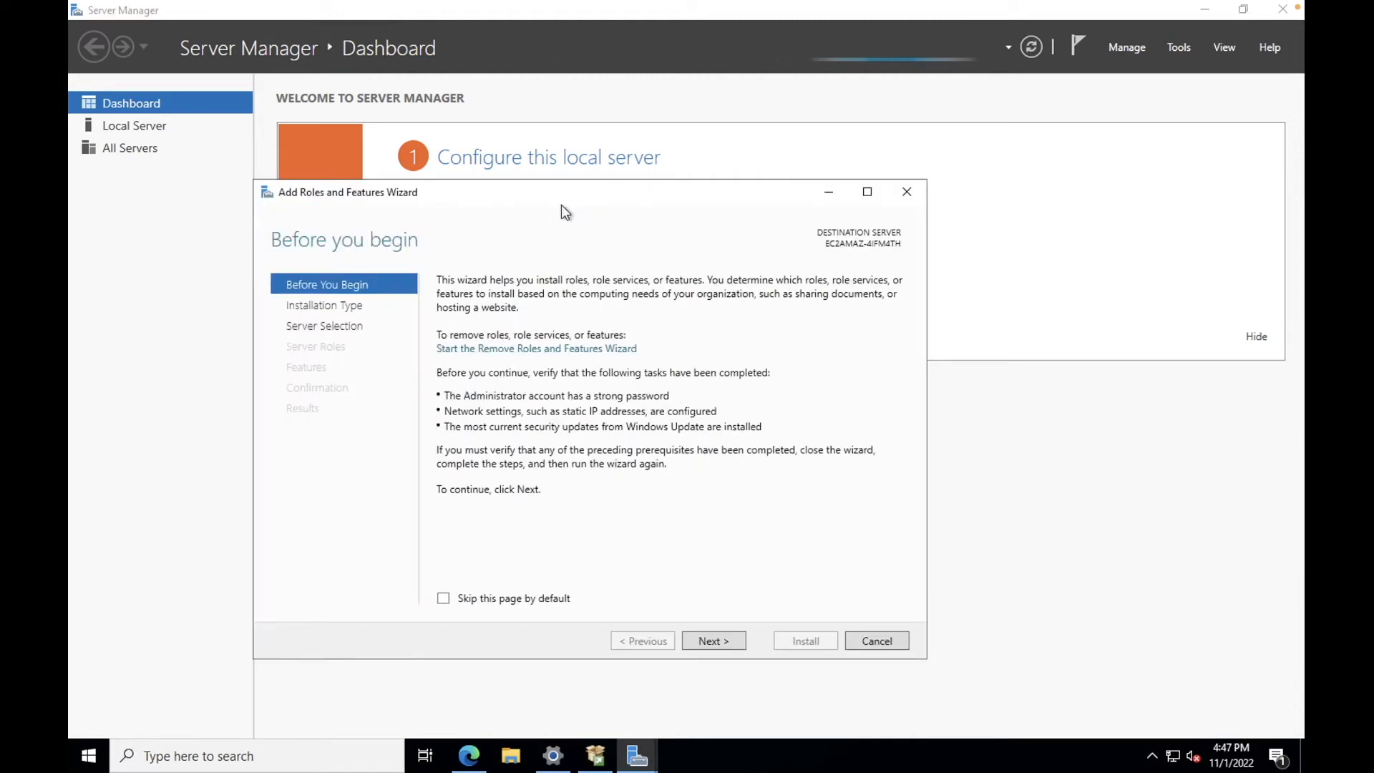
click(728, 638)
click(729, 638)
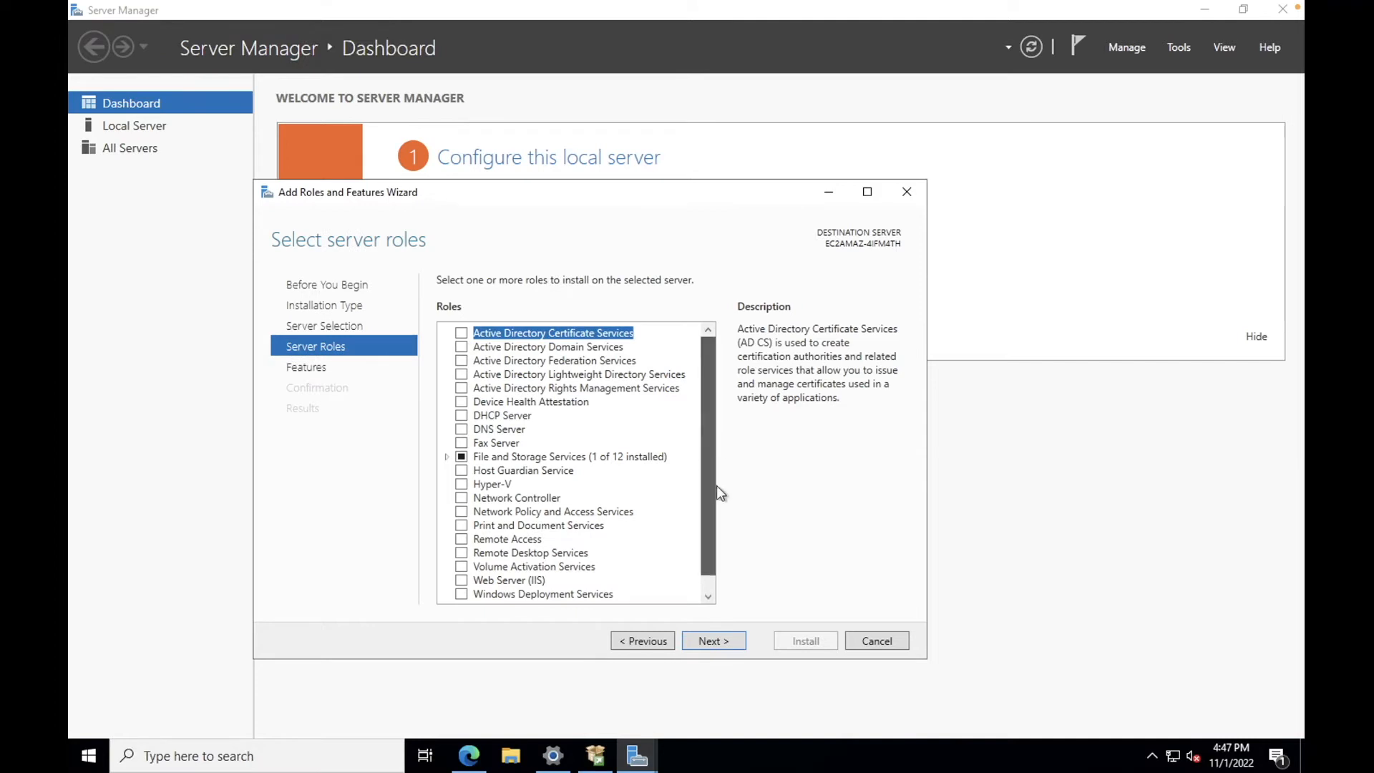
drag(716, 475, 719, 497)
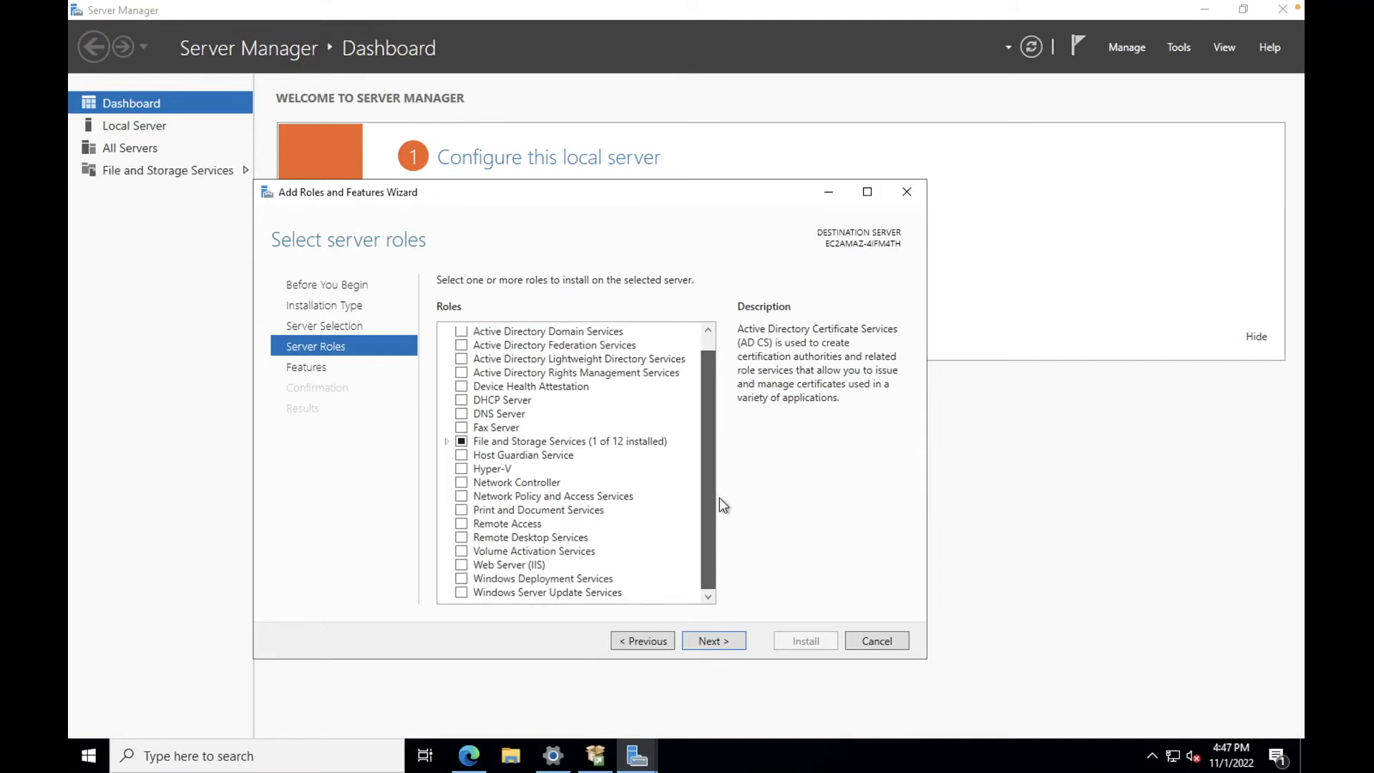
click(461, 565)
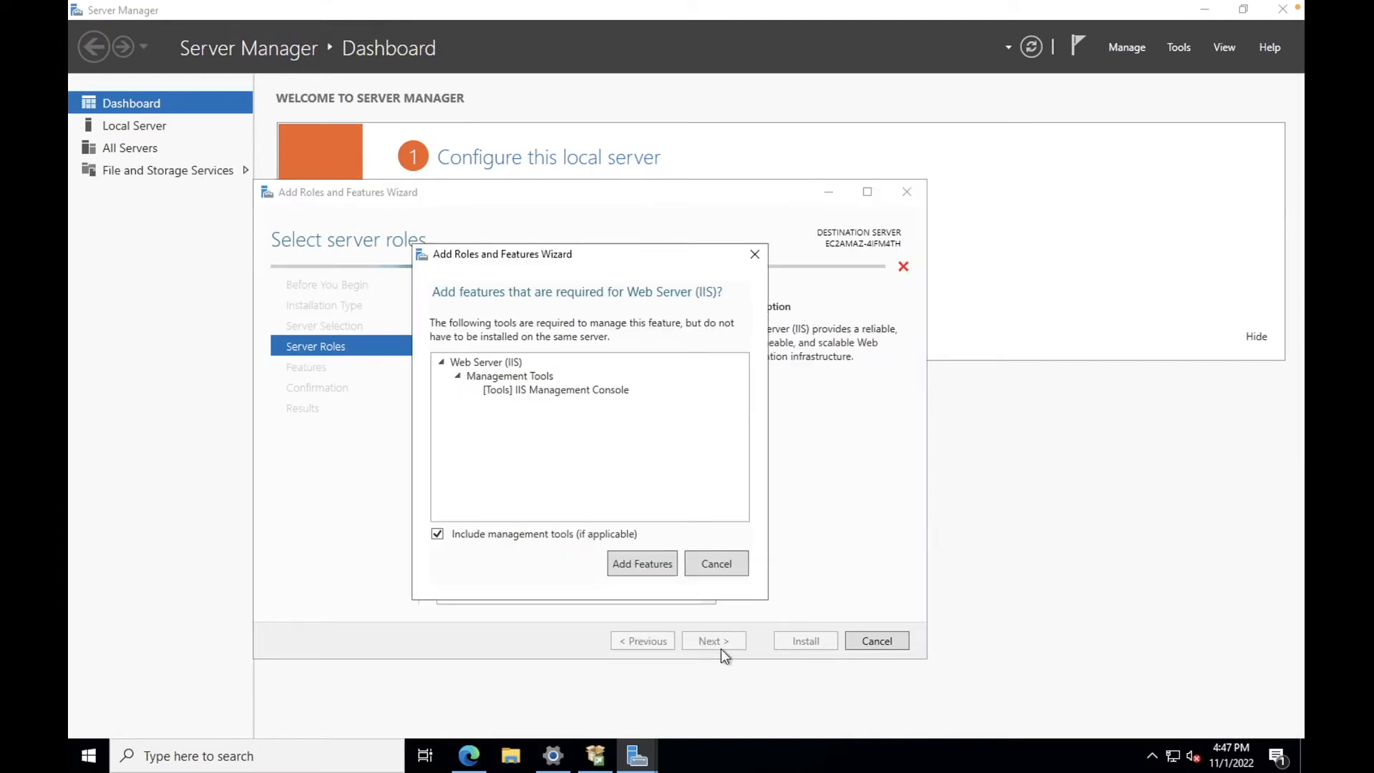
click(639, 563)
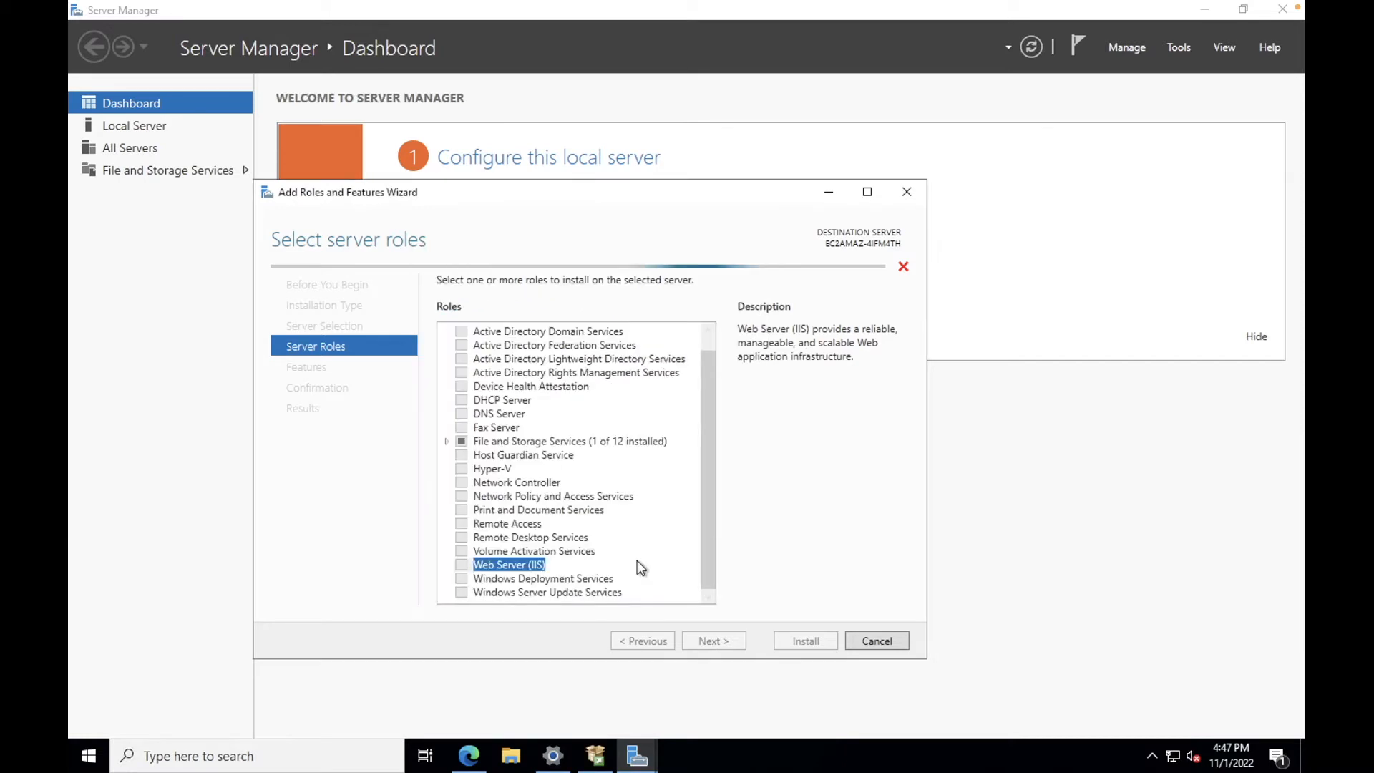
Step: Advance to IIS role services and include Windows Authentication
click(716, 639)
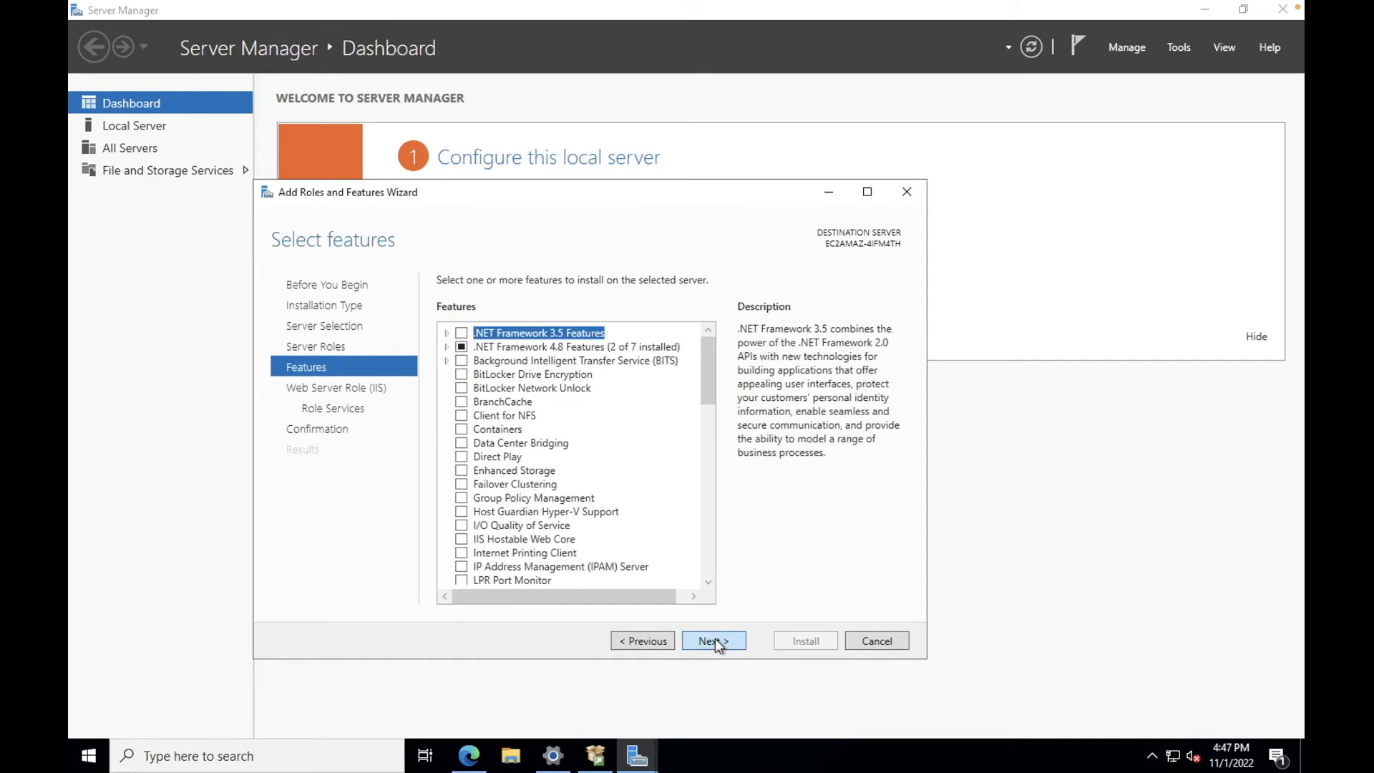
click(715, 638)
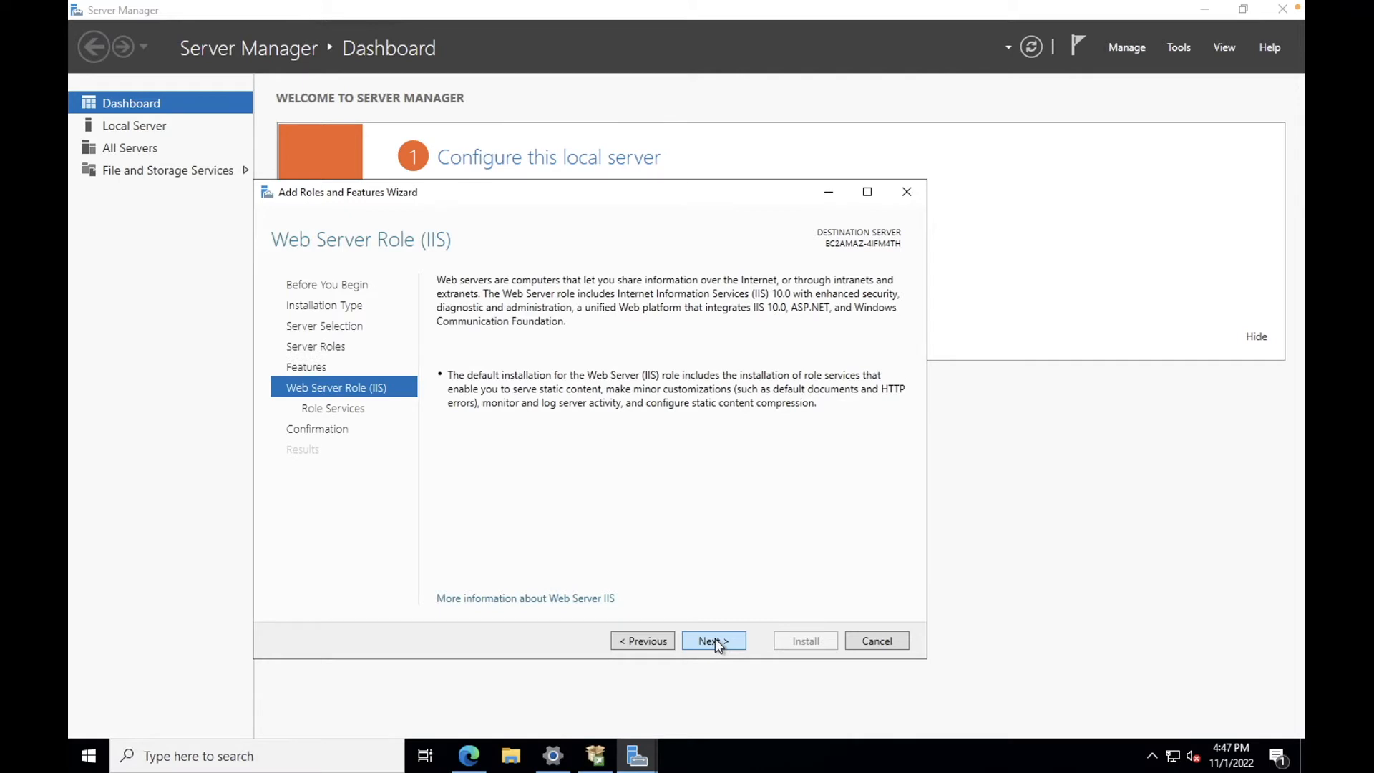
click(716, 638)
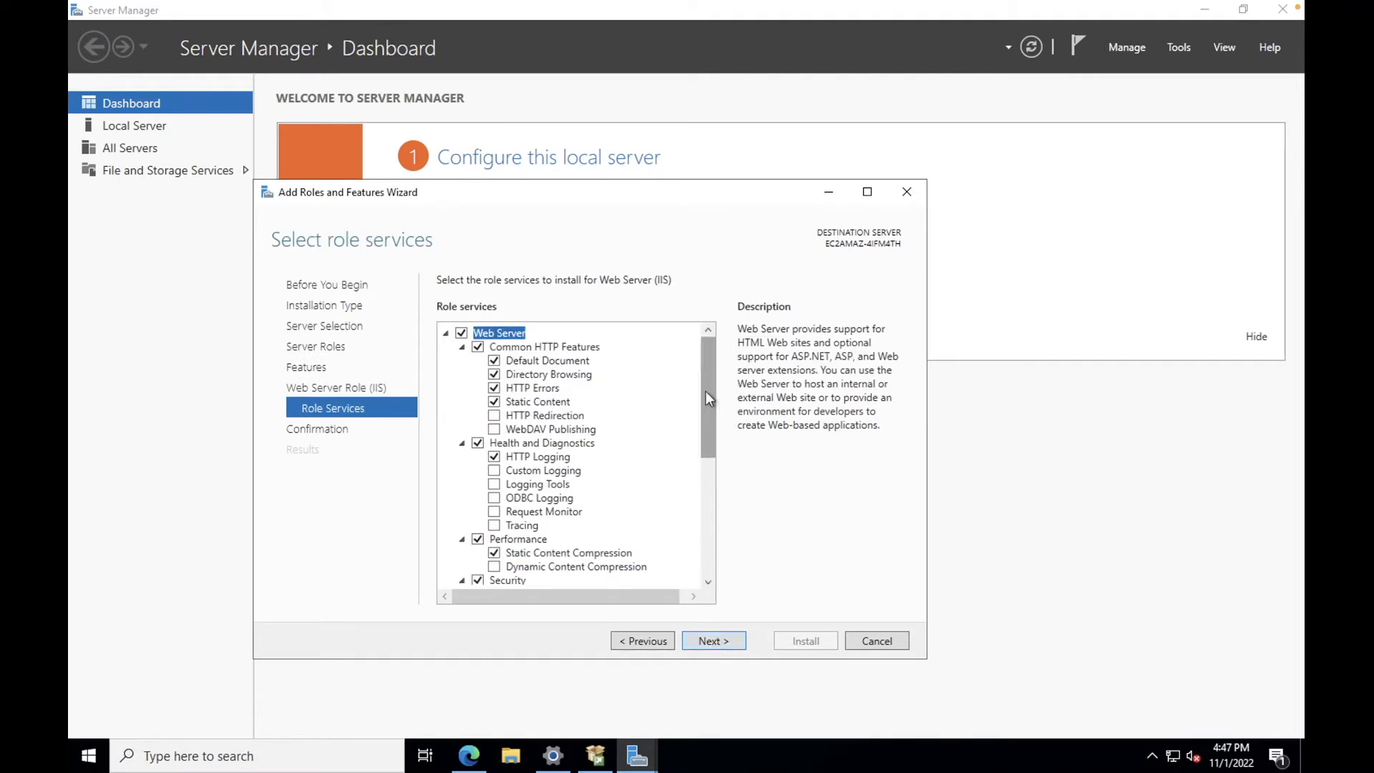
drag(707, 393, 708, 498)
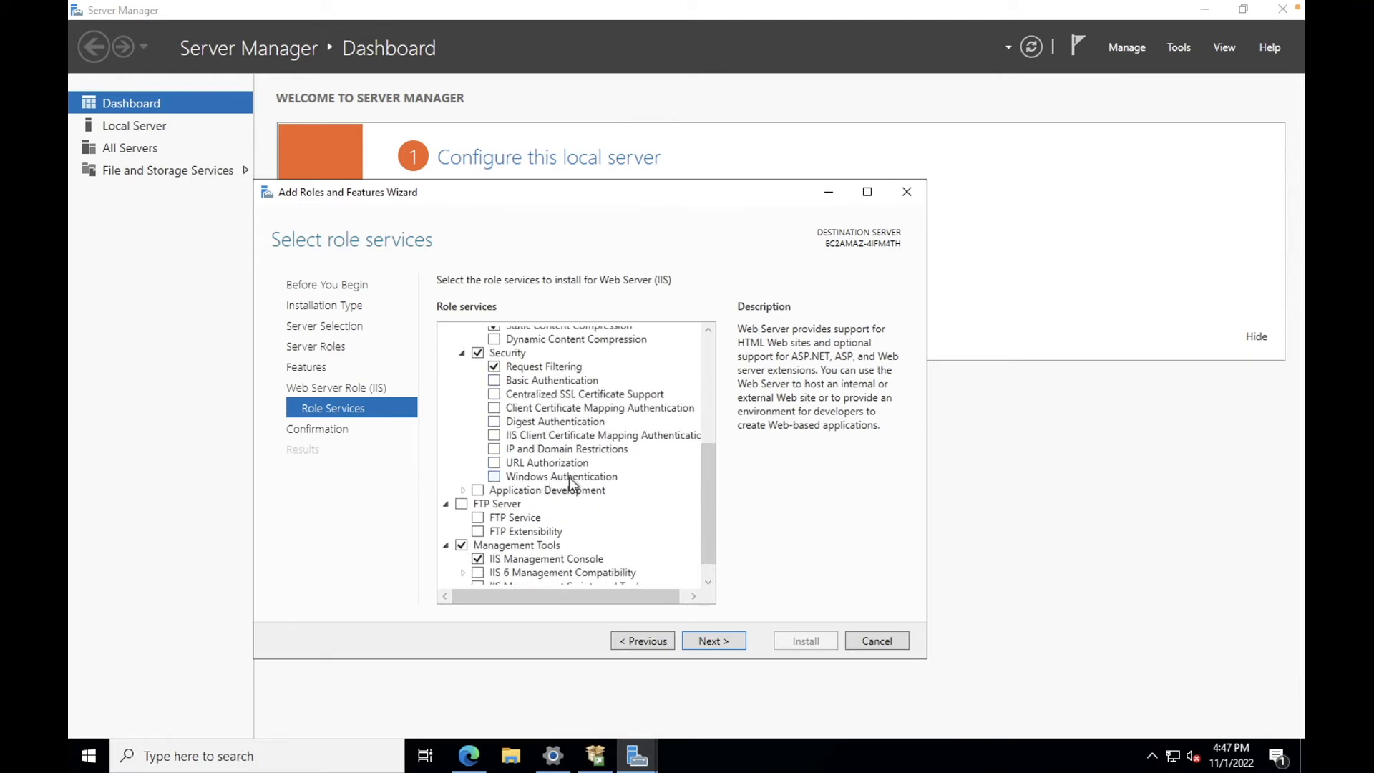
click(494, 477)
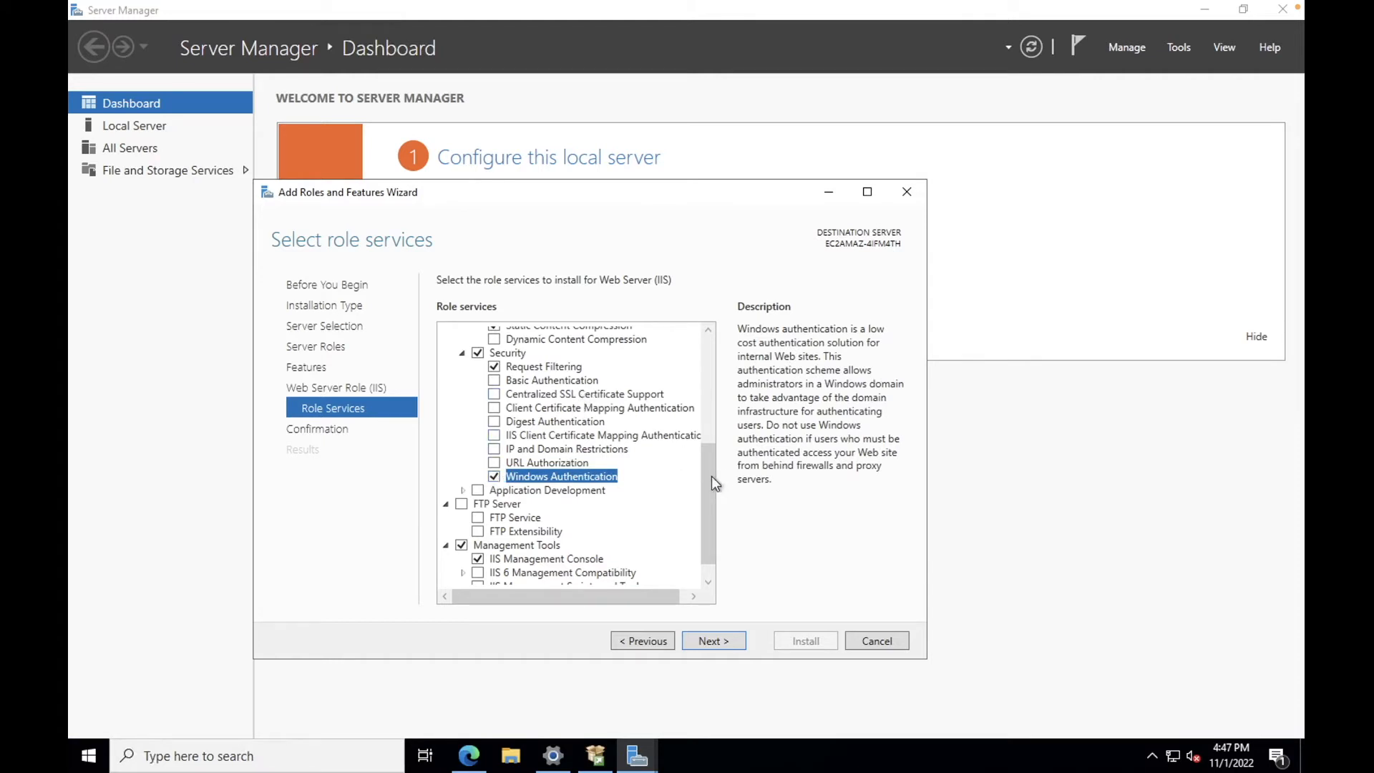
Step: Add WebSocket Protocol under Application Development and continue to the confirmation page
drag(710, 497, 659, 508)
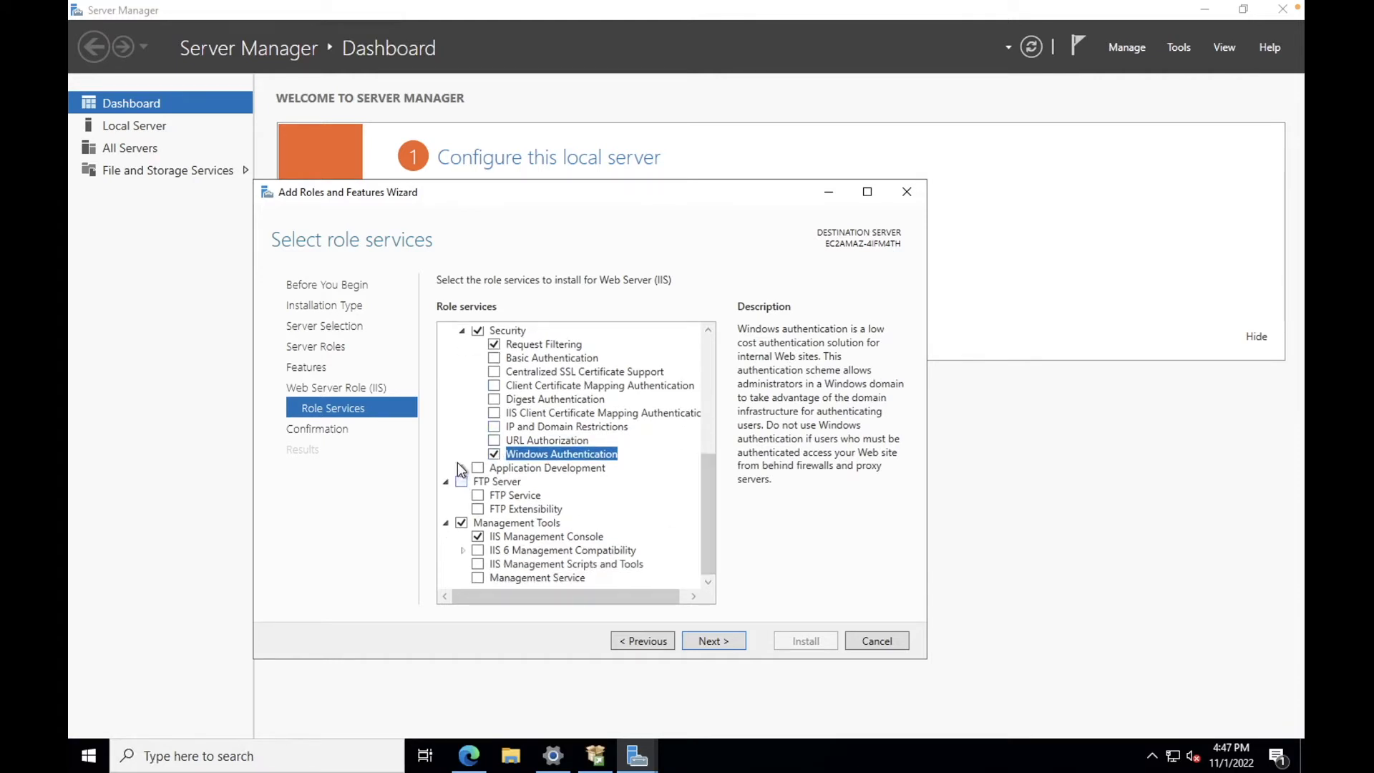
double_click(492, 469)
drag(709, 463, 709, 551)
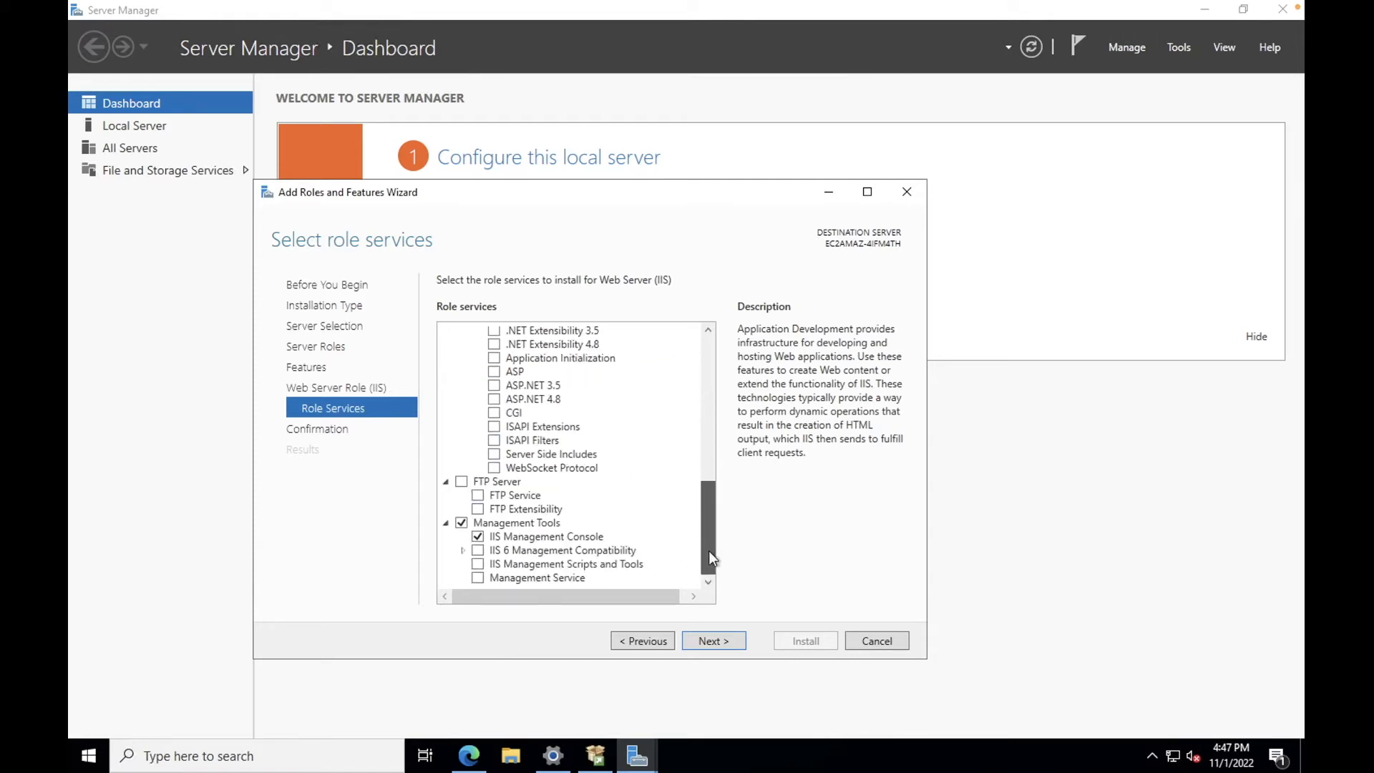
click(494, 469)
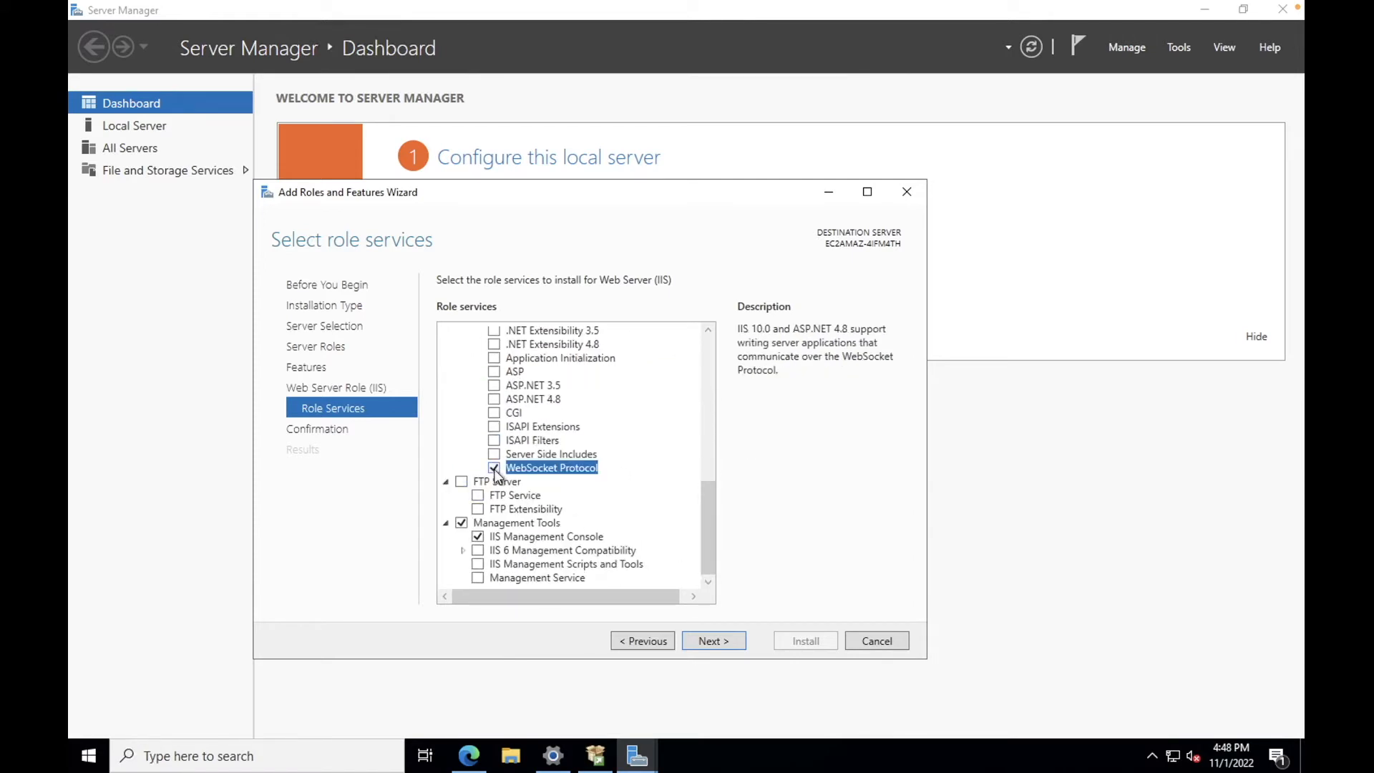
click(722, 644)
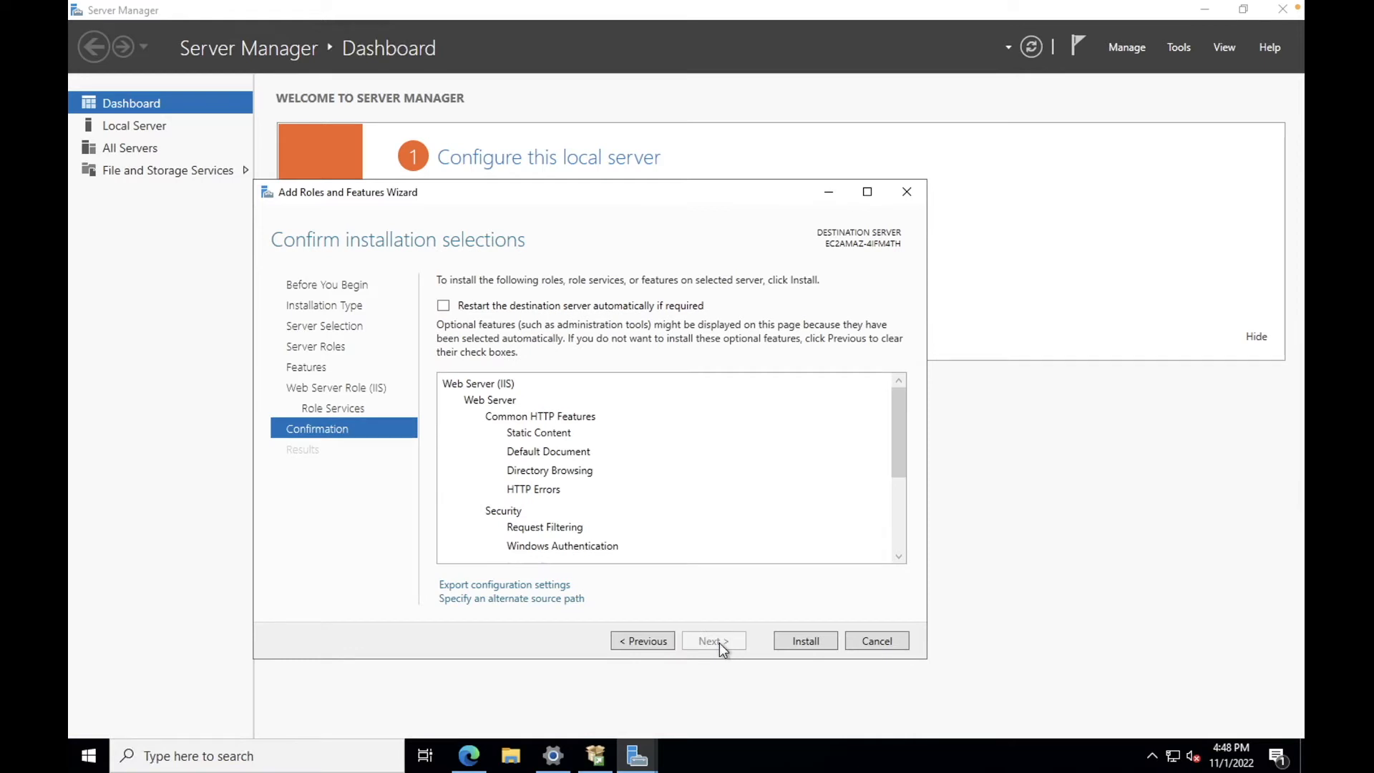
Step: Start the IIS installation, then search Bing for 'dotnet download' in Edge
click(806, 642)
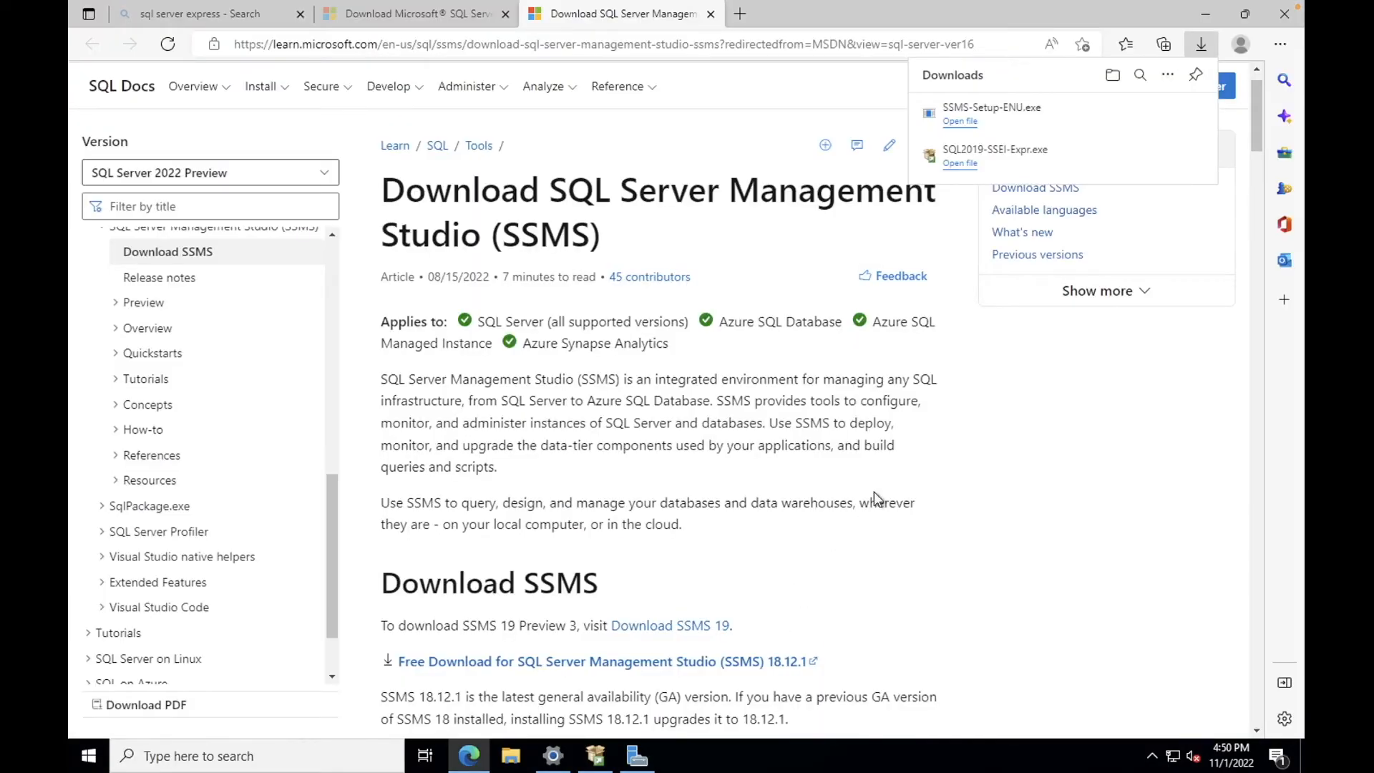
click(862, 46)
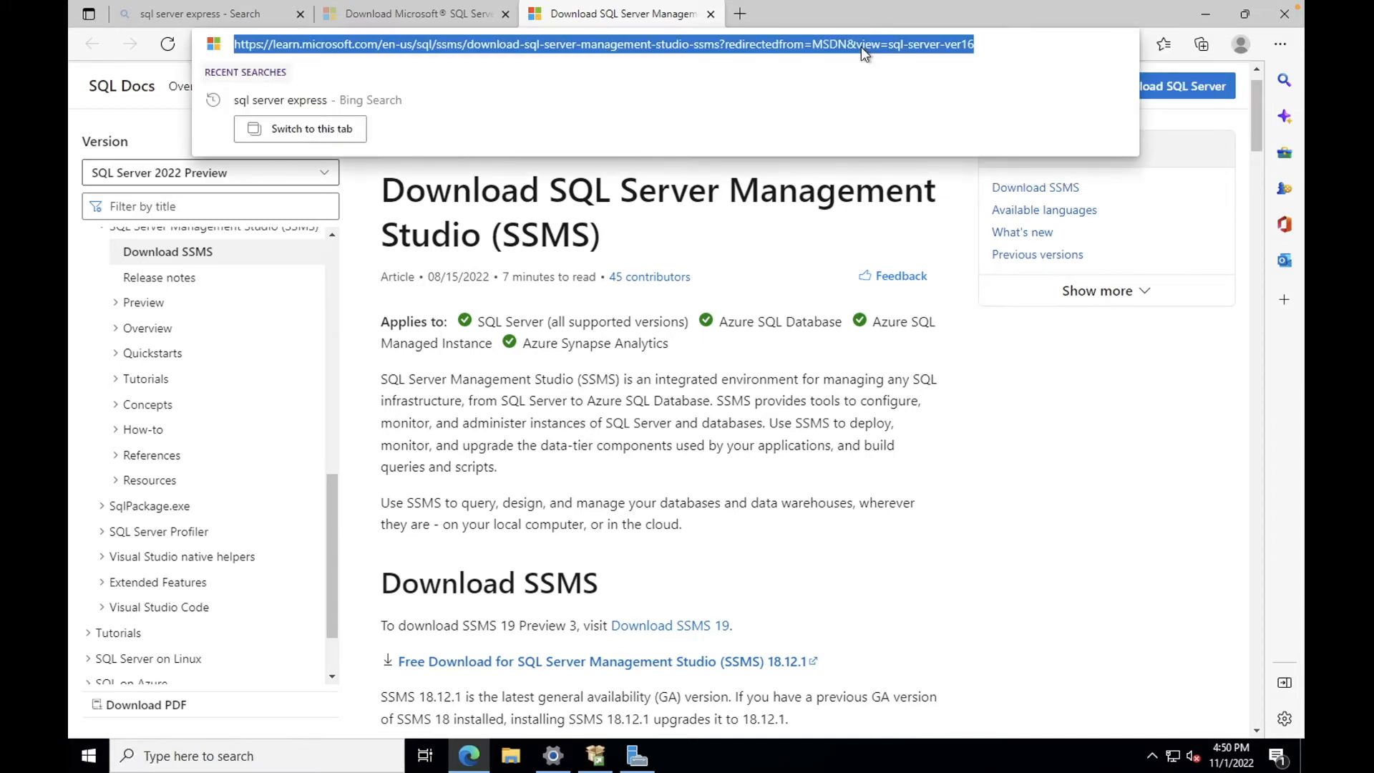
text(dotnet )
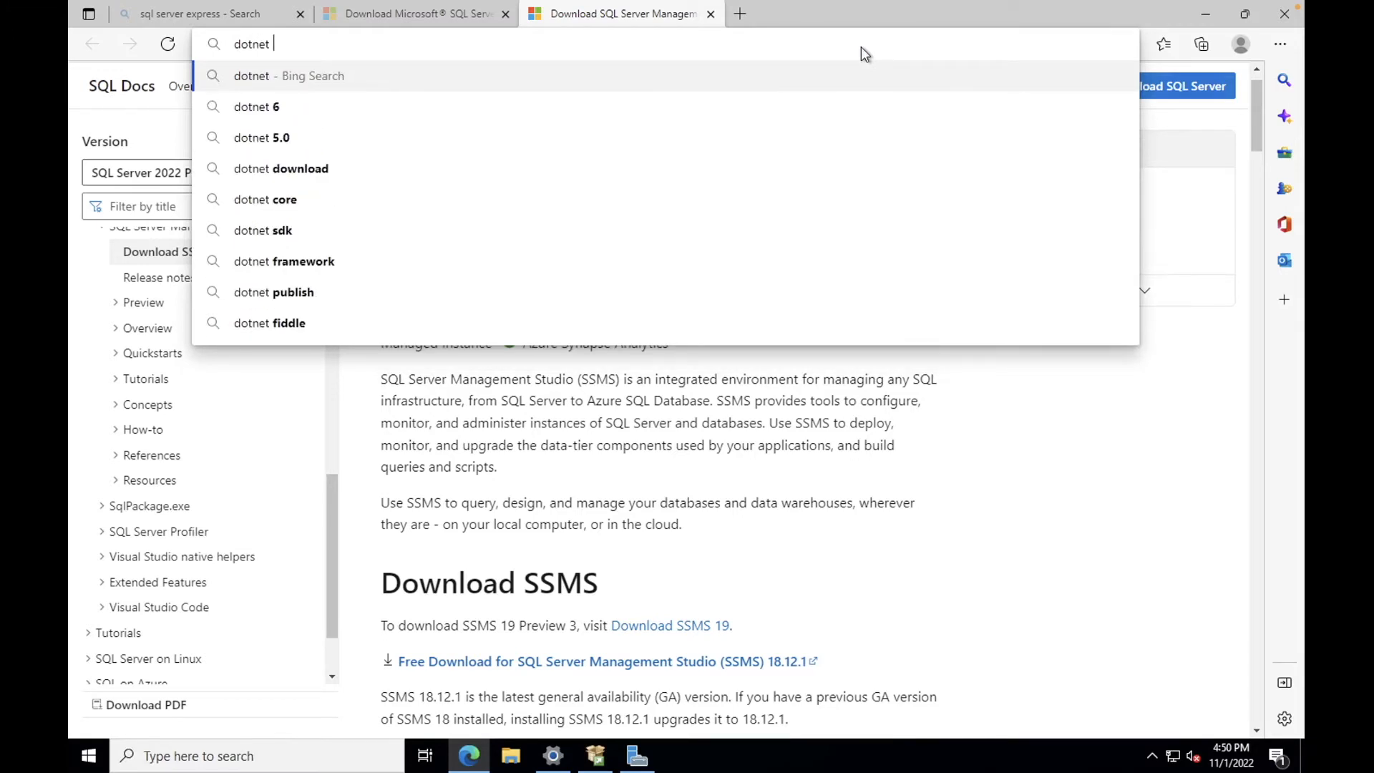
text(dow)
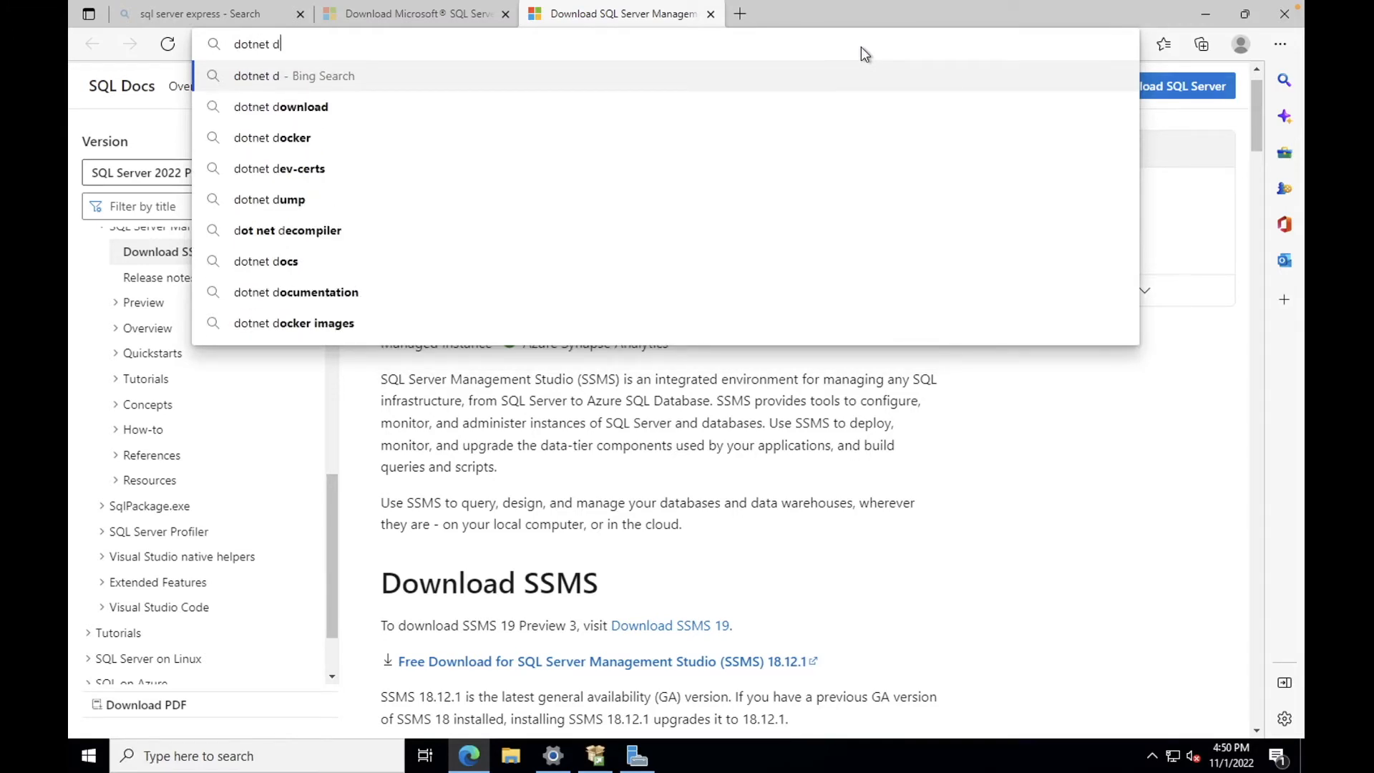
key(Return)
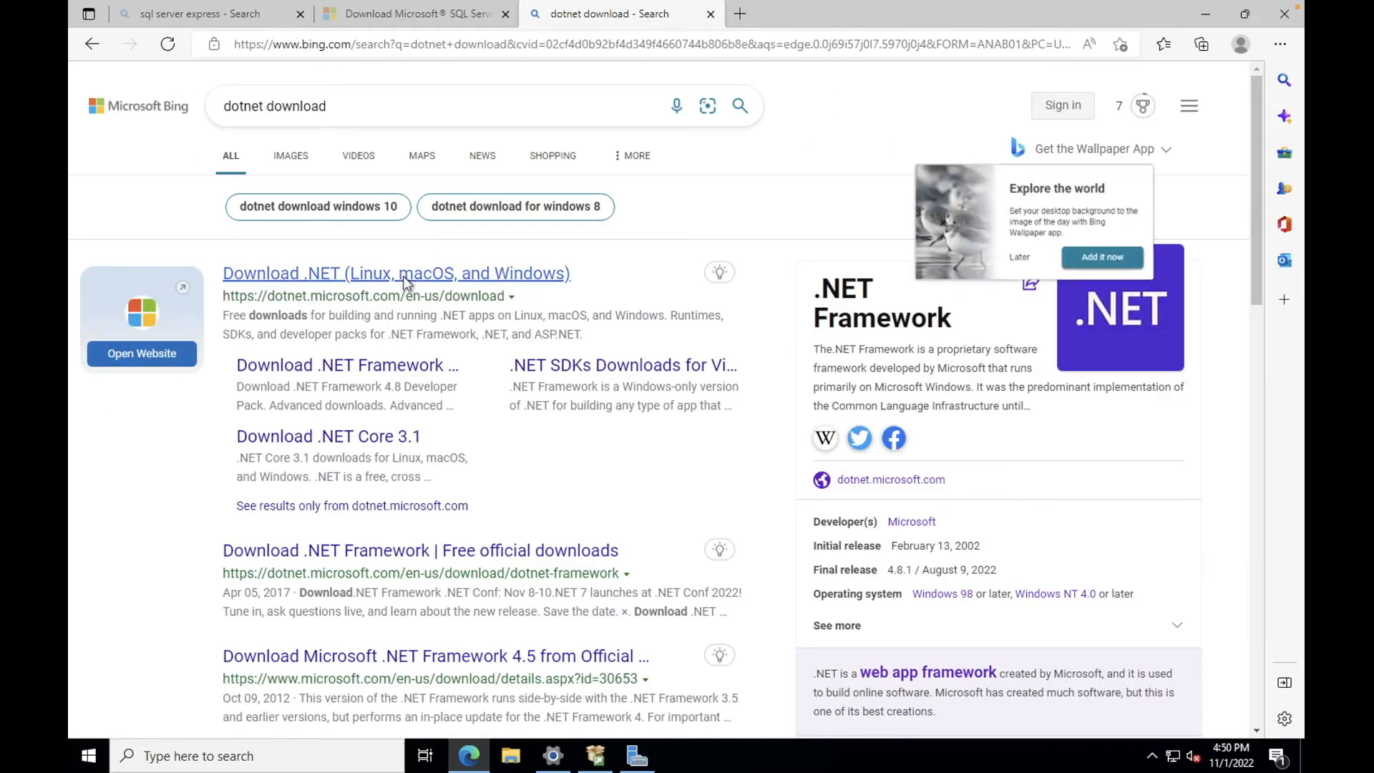
Step: Go from the Download .NET result to the page listing all .NET 6.0 downloads
click(402, 276)
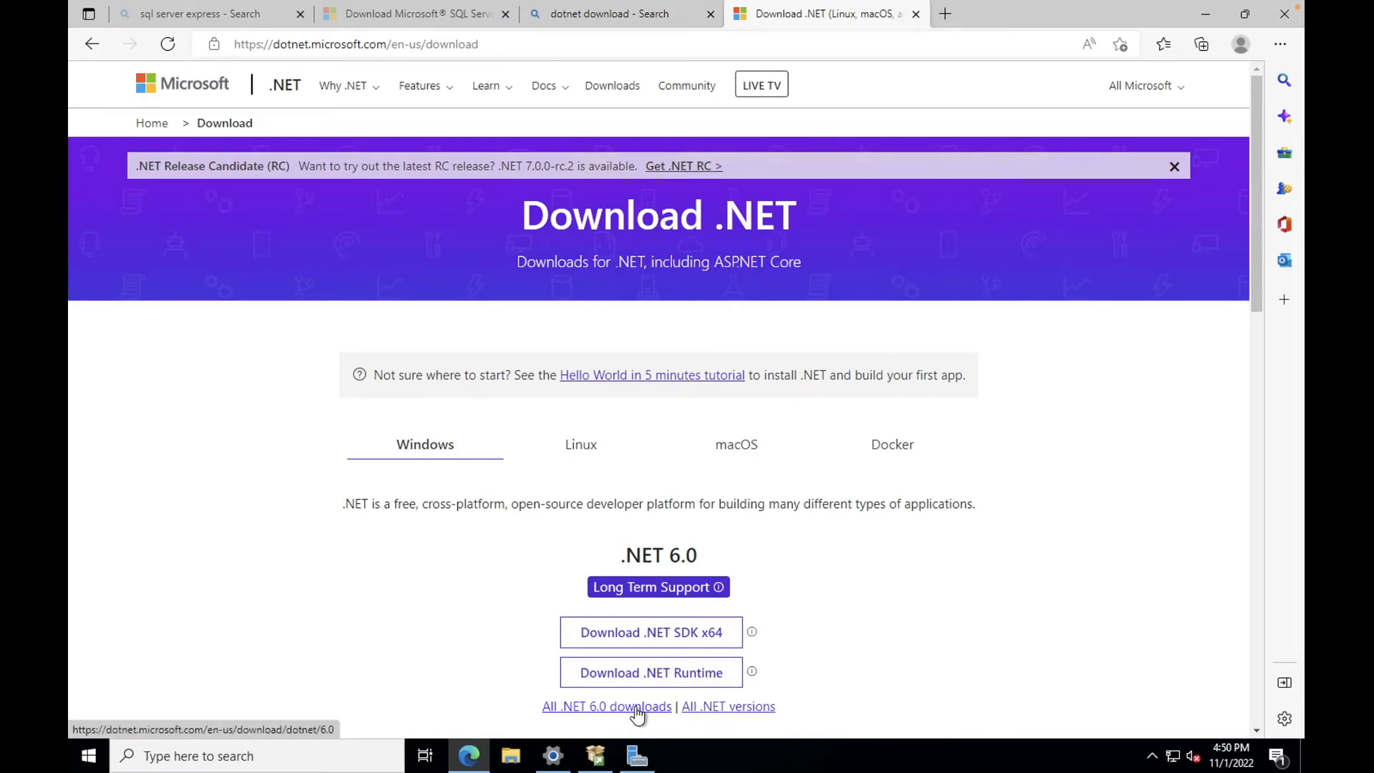
click(637, 708)
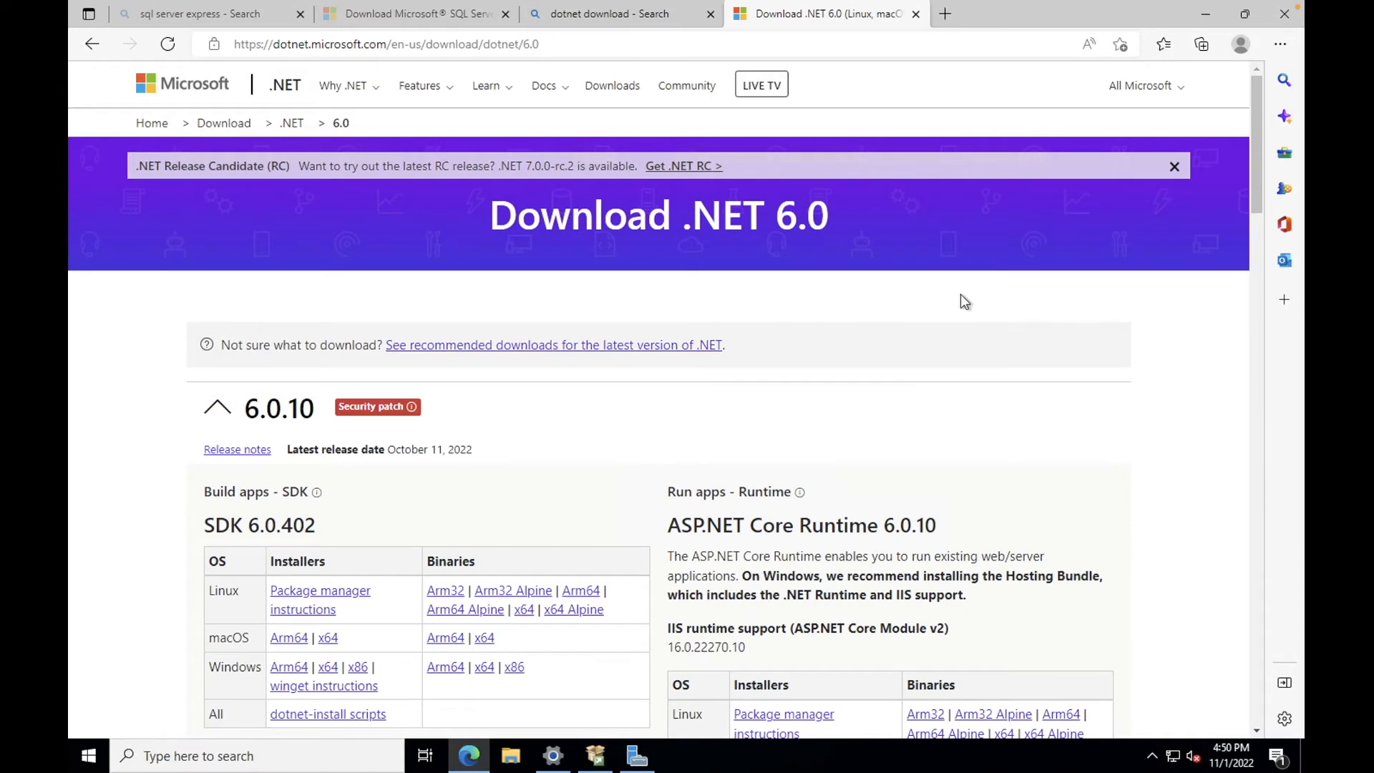
scroll(961, 294, down, 1)
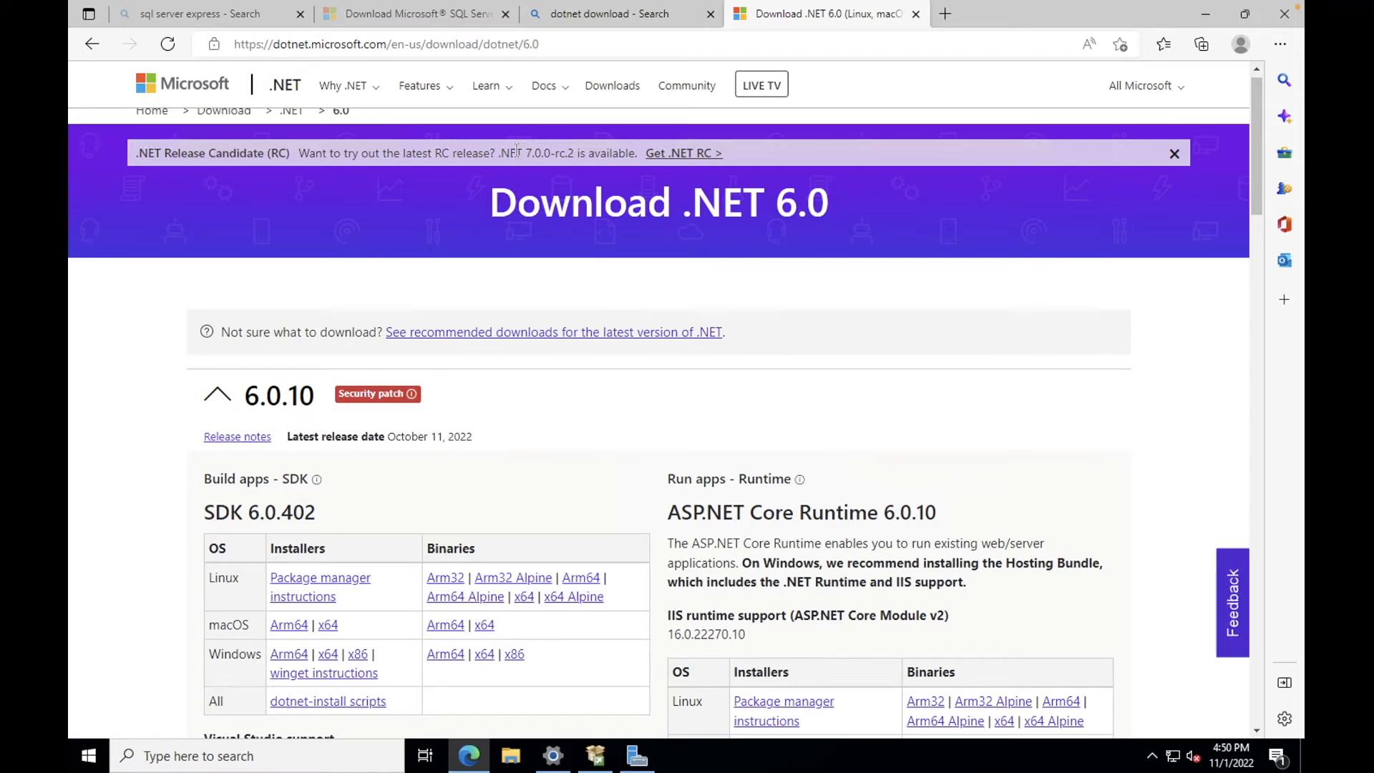
Step: Download the ASP.NET Core Runtime 6.0.10 Windows Hosting Bundle installer
drag(528, 153, 542, 156)
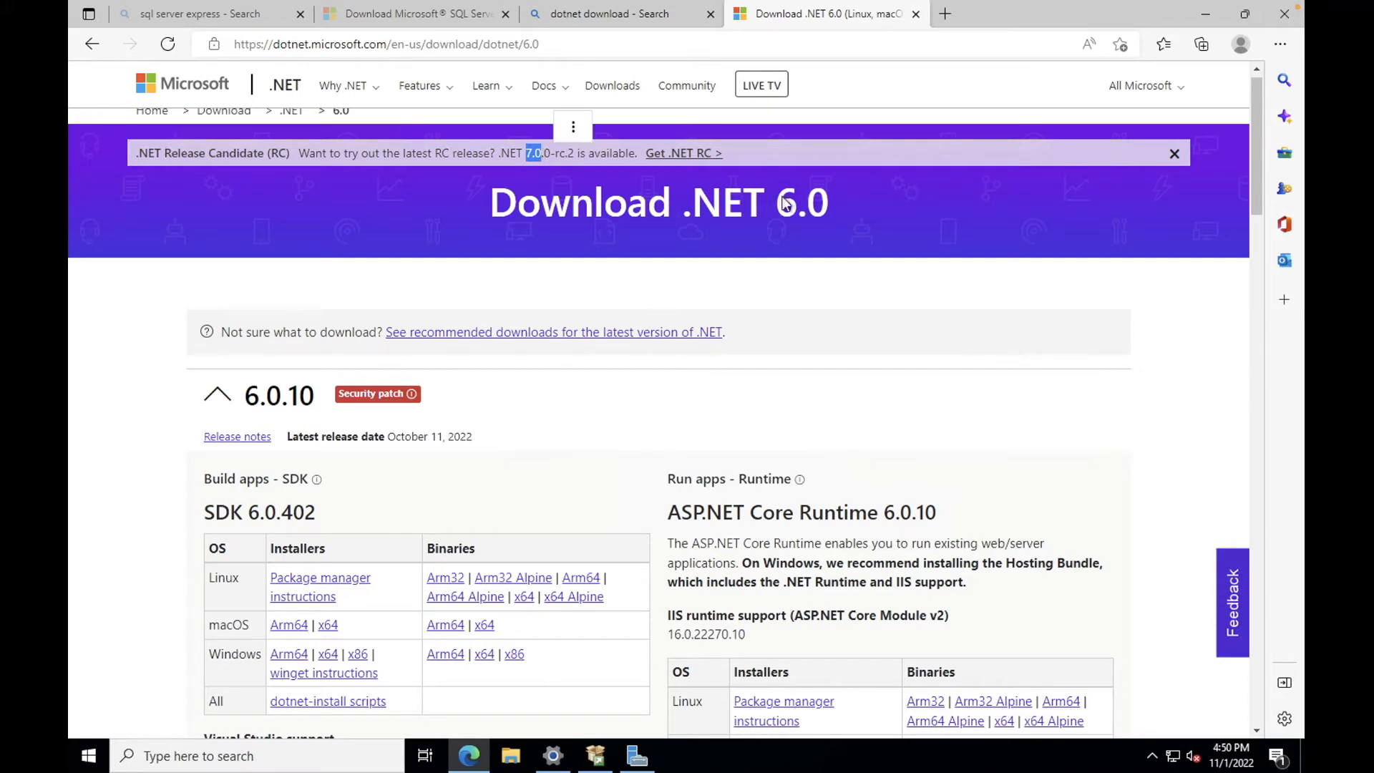
click(863, 224)
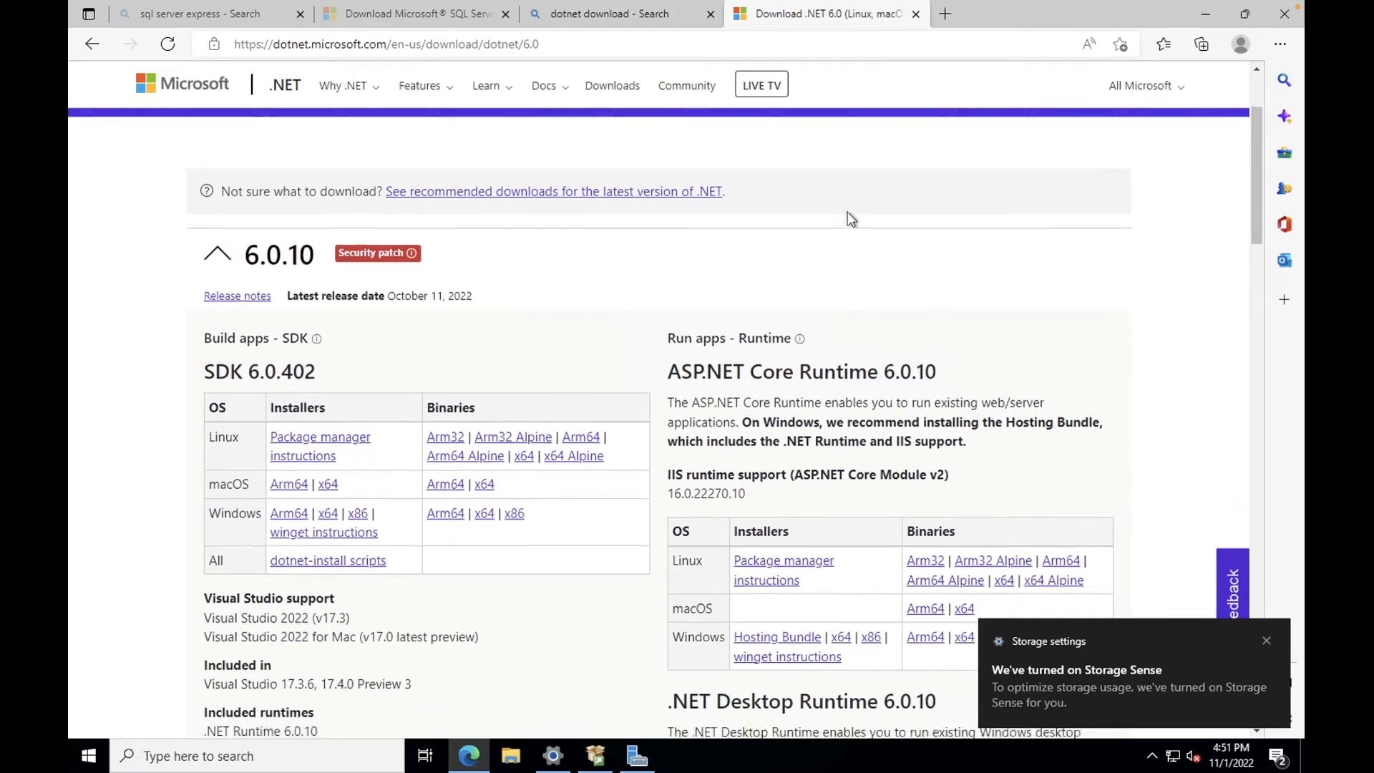
scroll(848, 212, down, 2)
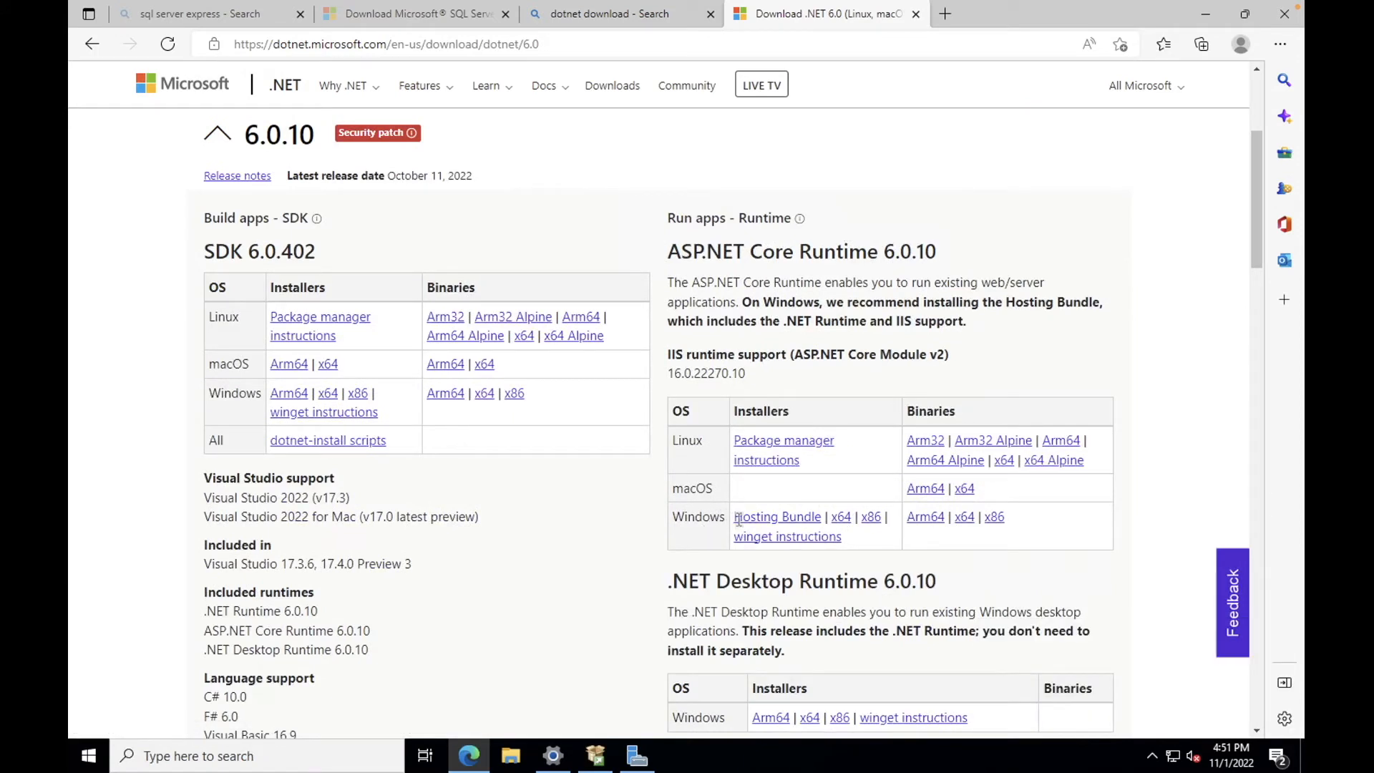
click(788, 519)
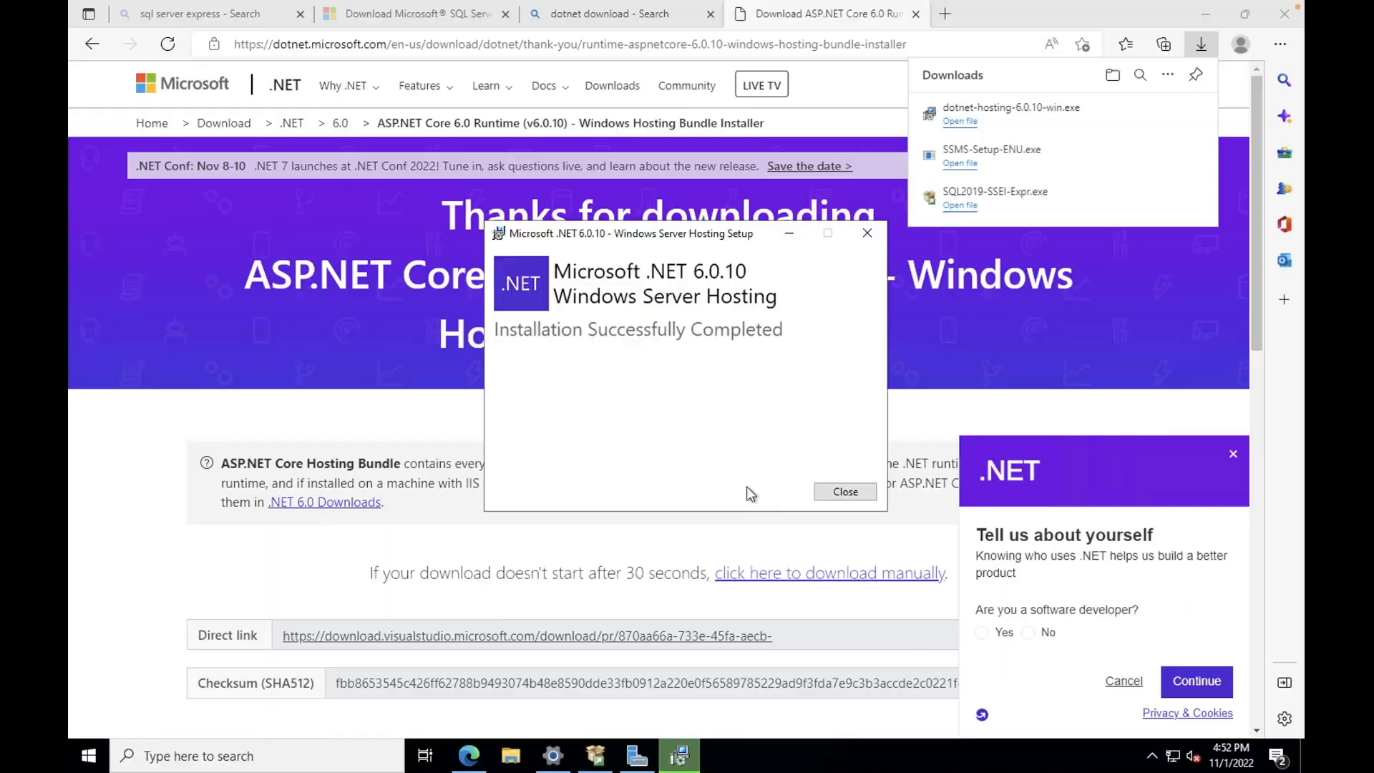
Step: Close the finished installer, go to jitbit.com, and download the on-premise helpdesk trial
click(845, 492)
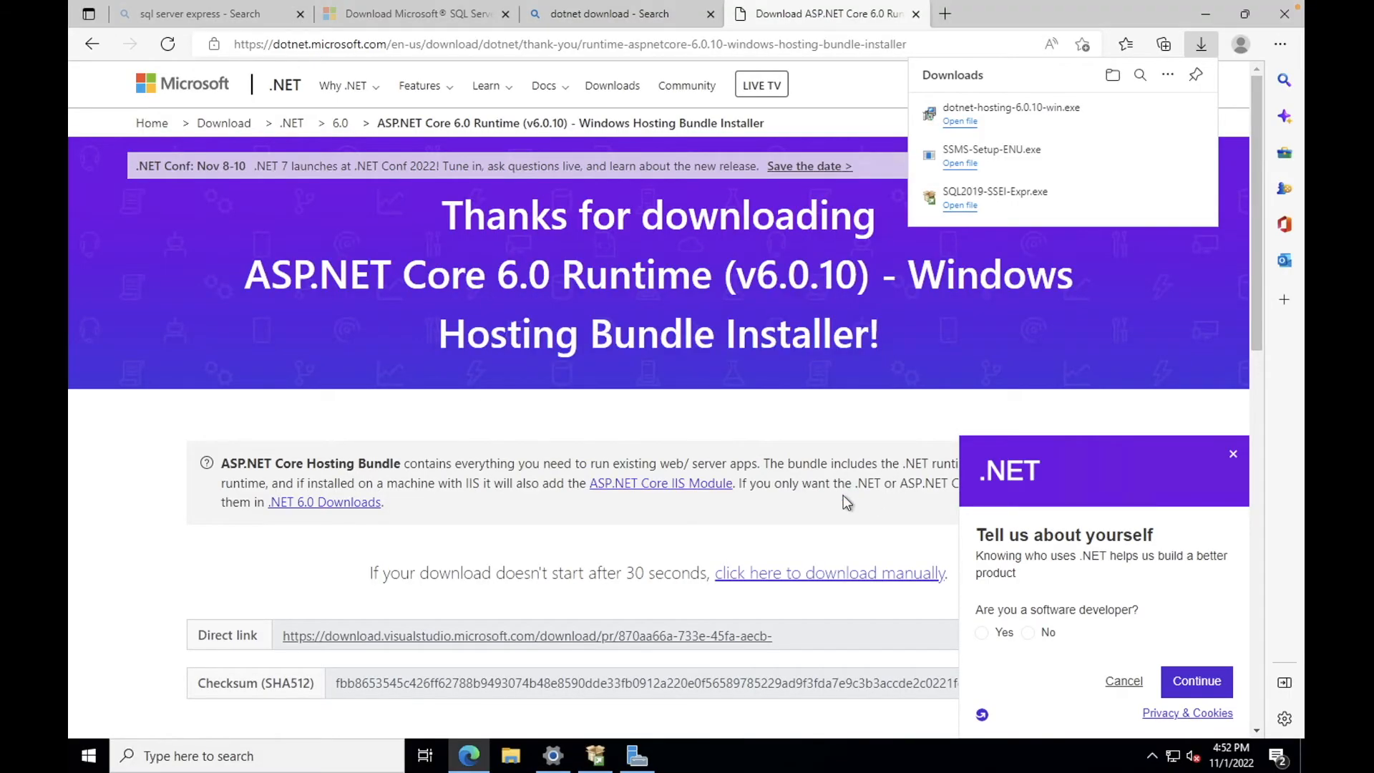
click(789, 36)
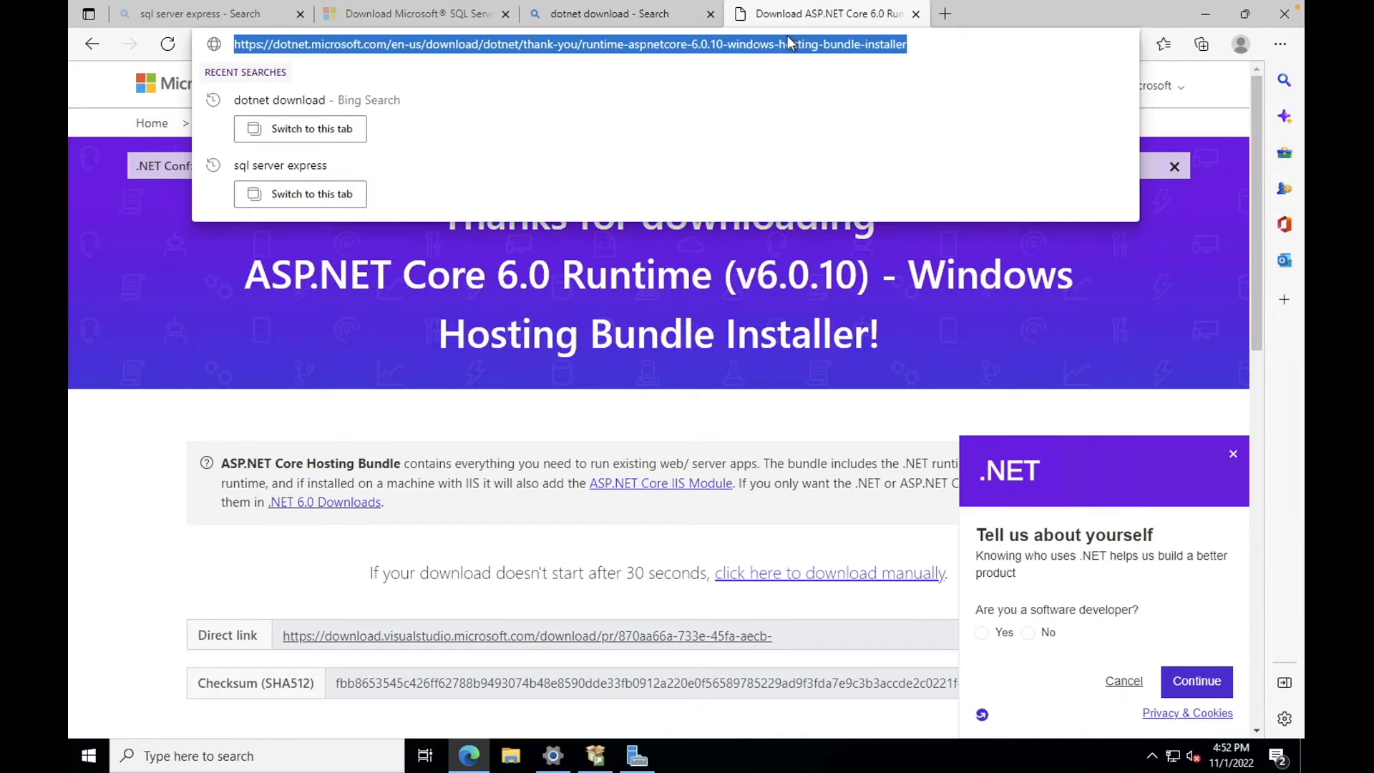
text(jitbit.com)
key(Return)
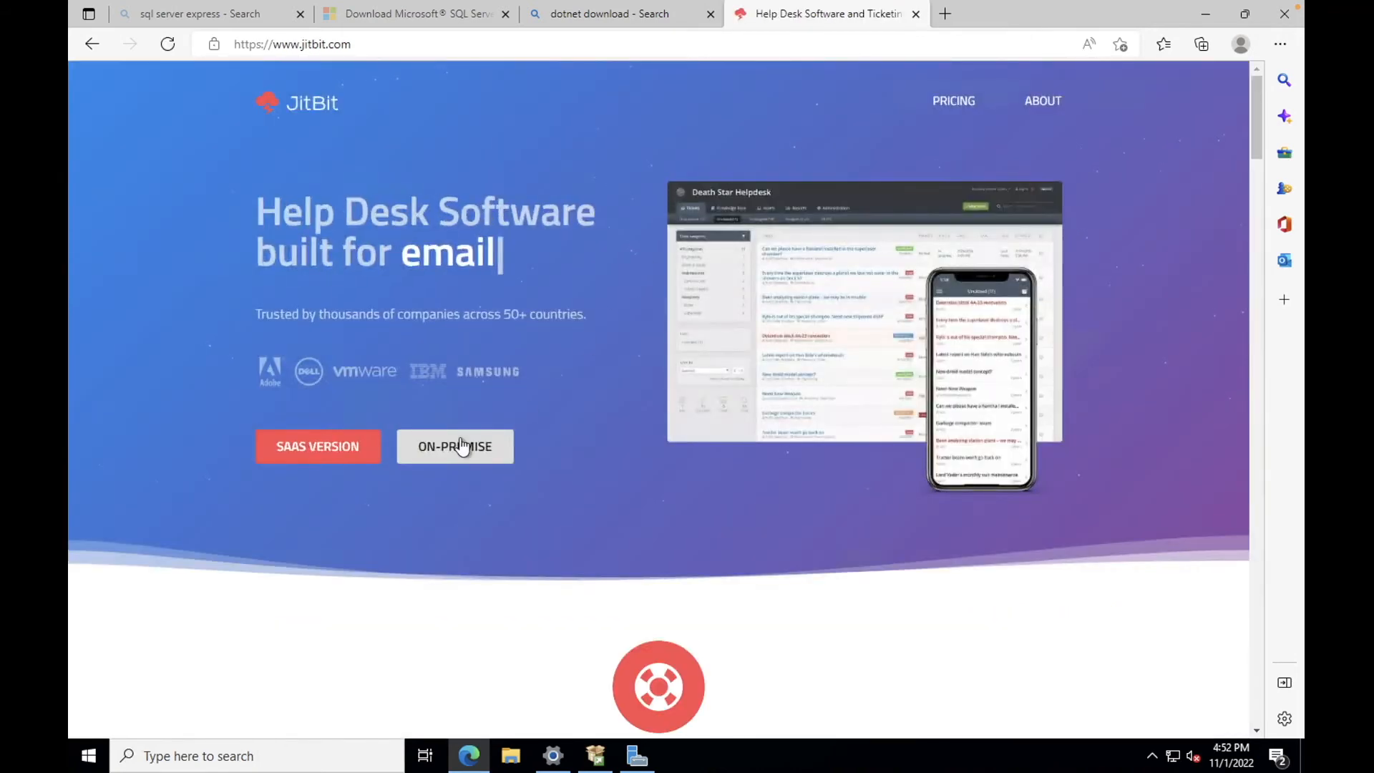
click(462, 445)
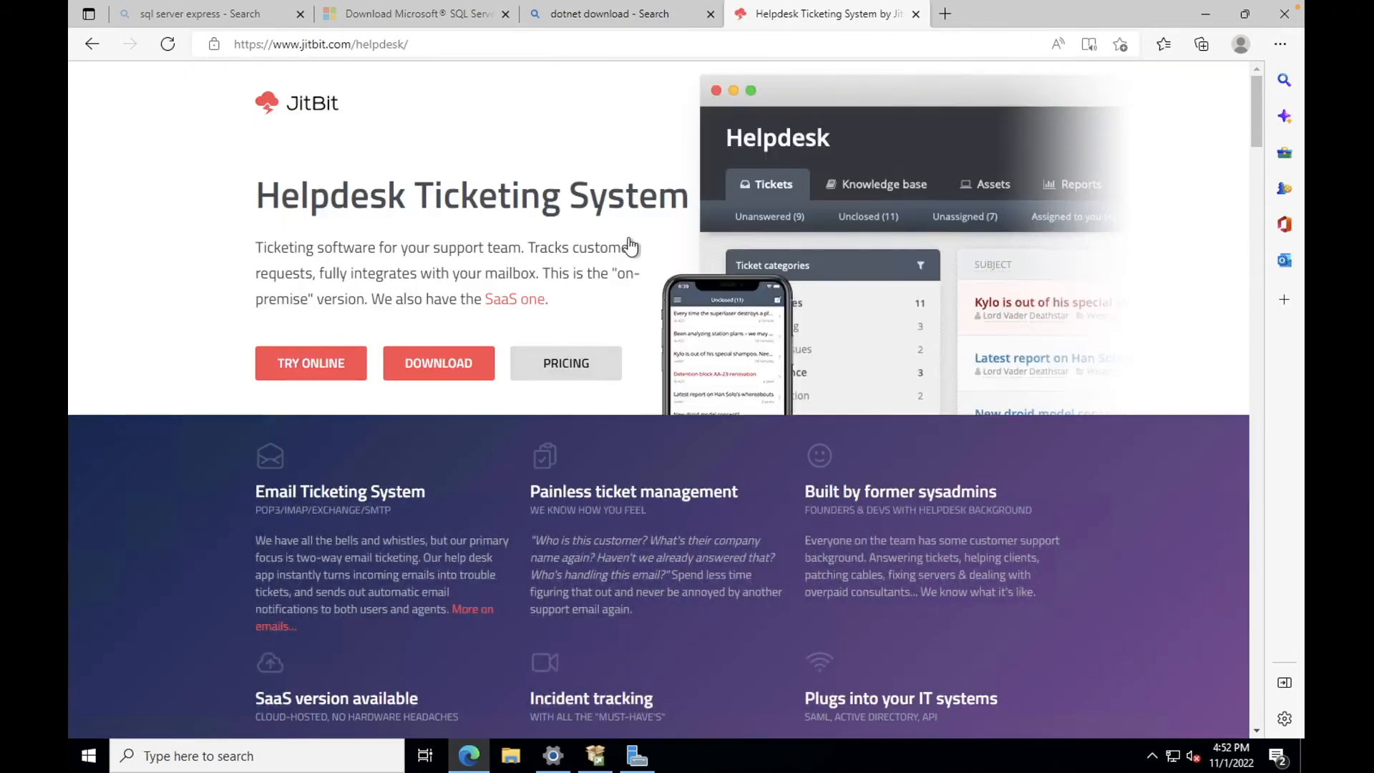
click(435, 374)
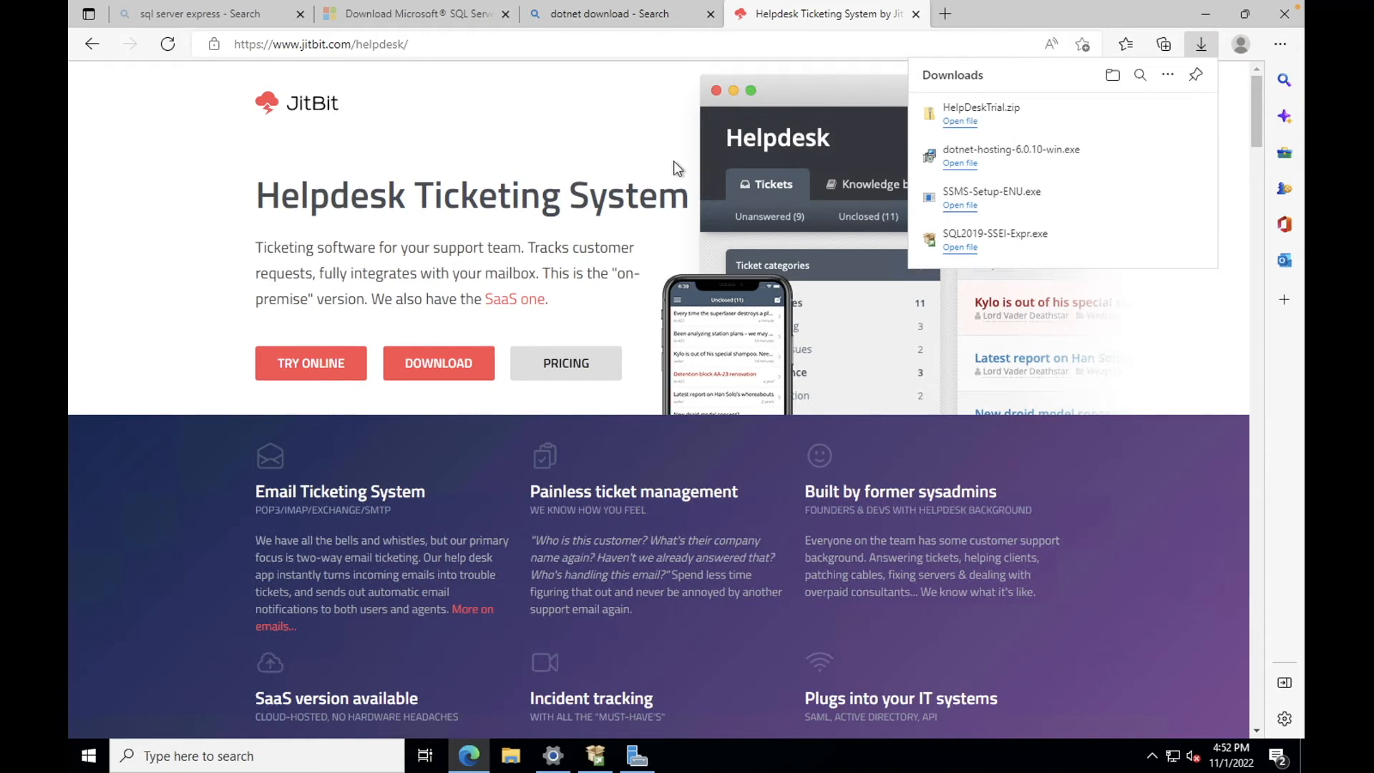
Step: Extract HelpDeskTrial.zip from Downloads into the suggested HelpDeskTrial folder
click(512, 760)
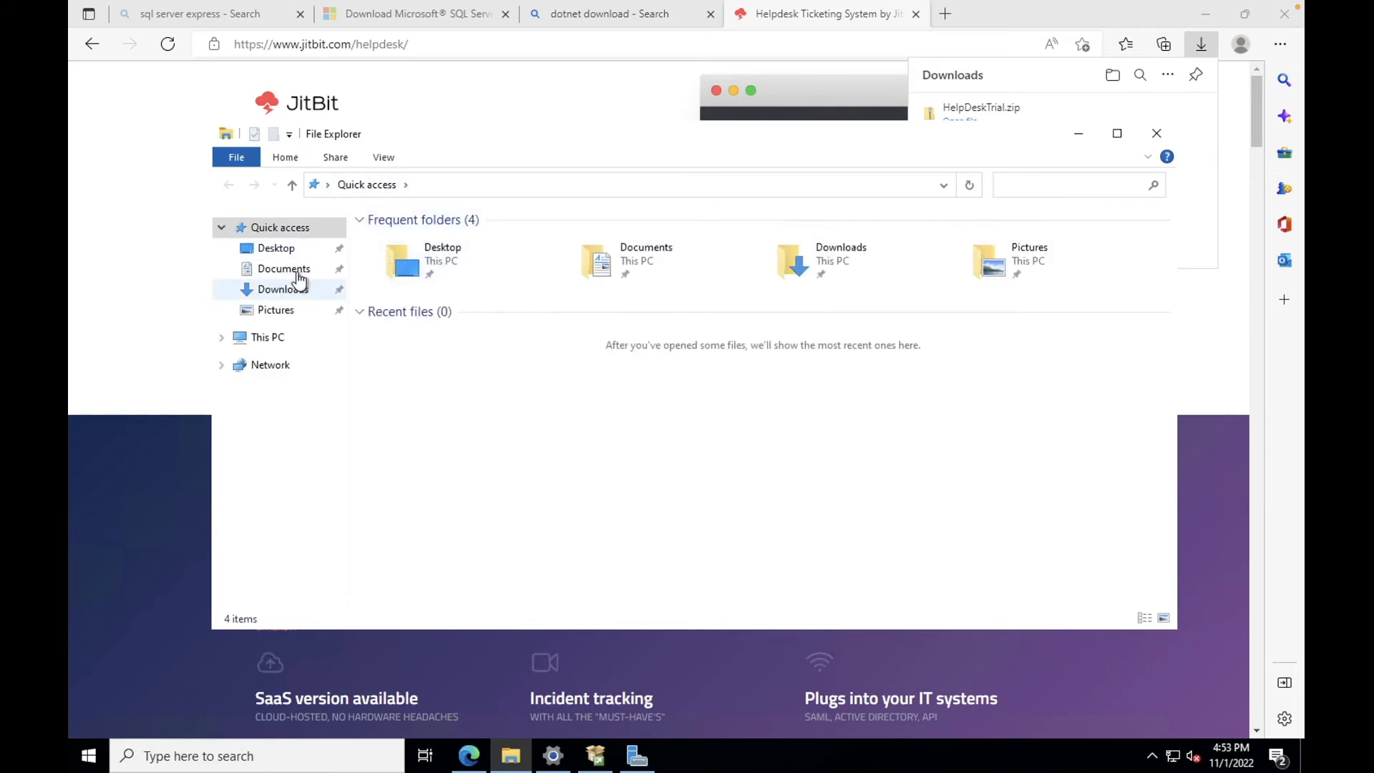
click(299, 290)
click(429, 262)
right_click(429, 262)
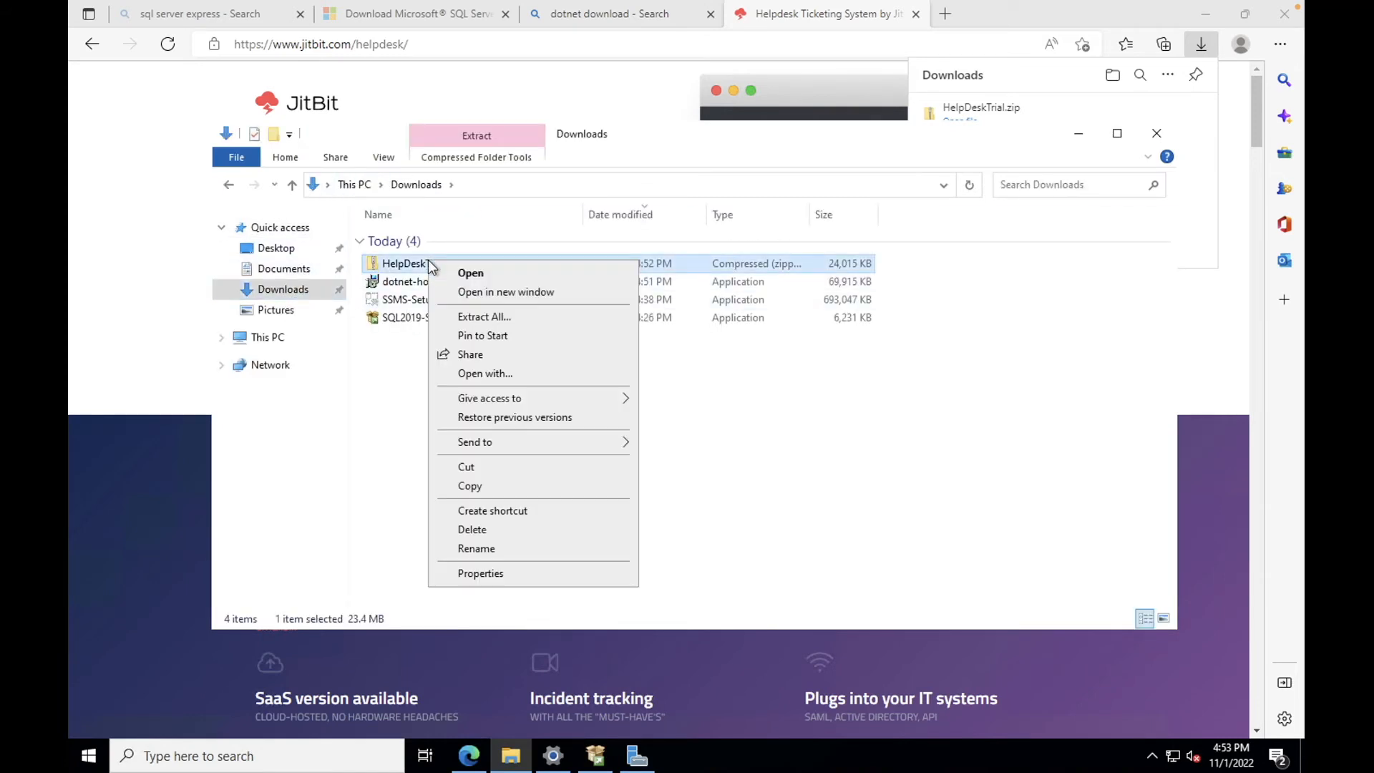
click(527, 318)
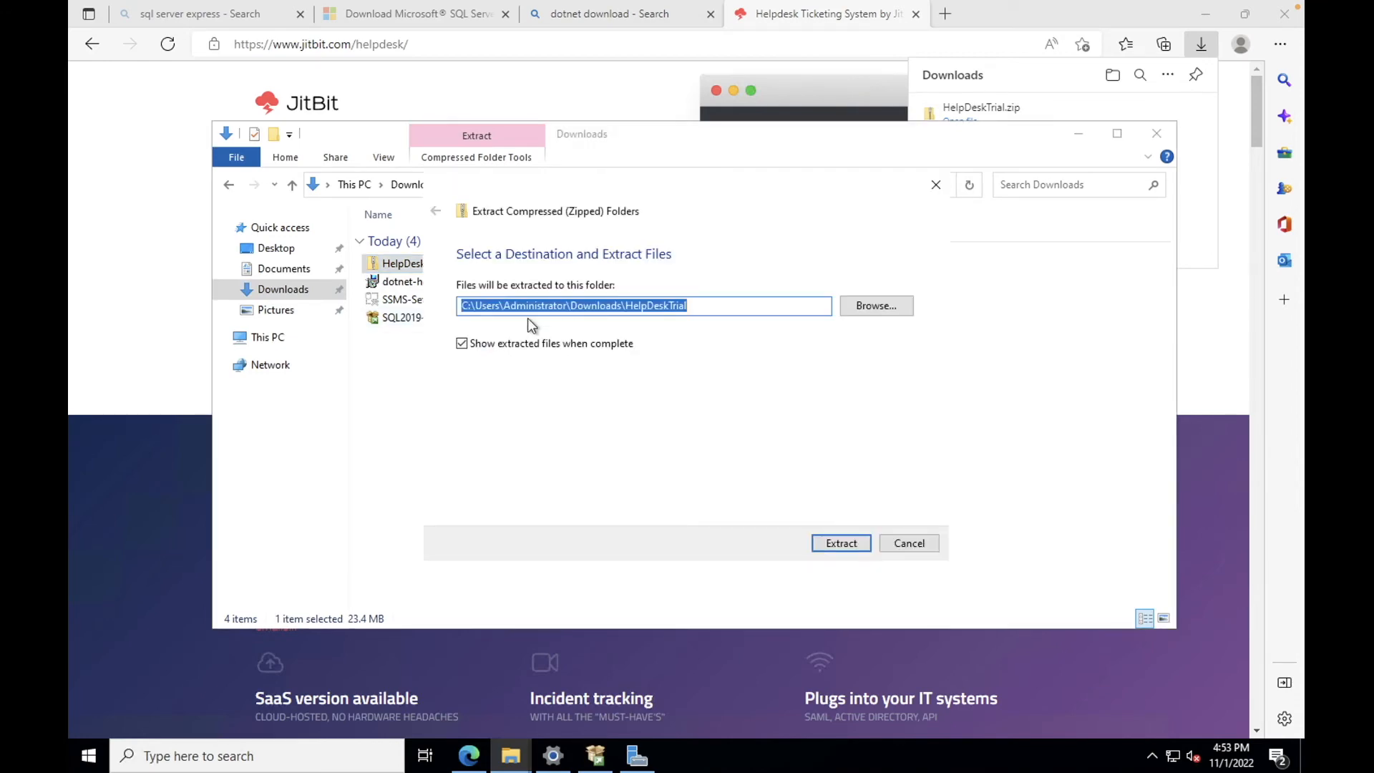
key(Return)
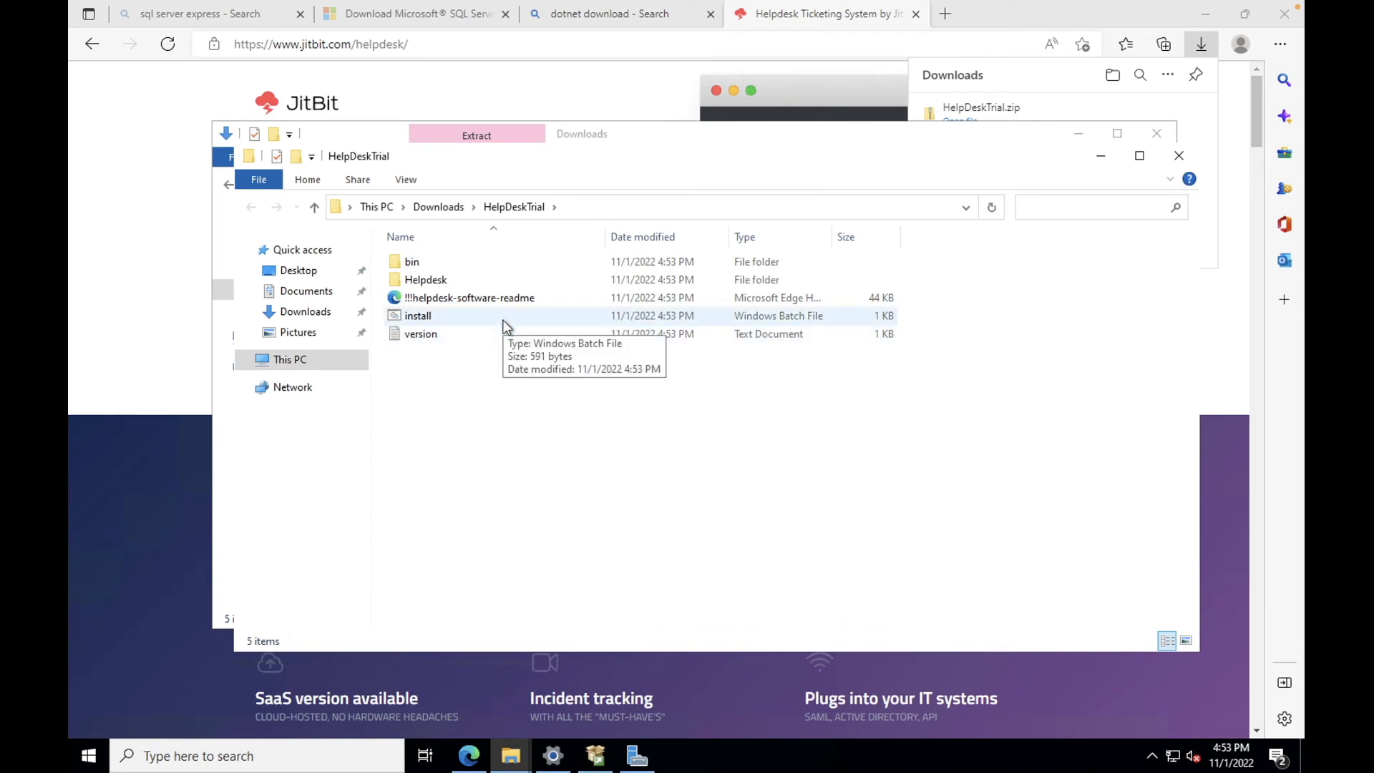
Step: After dismissing the SmartScreen warning for install, launch Setup from the Helpdesk folder
double_click(450, 315)
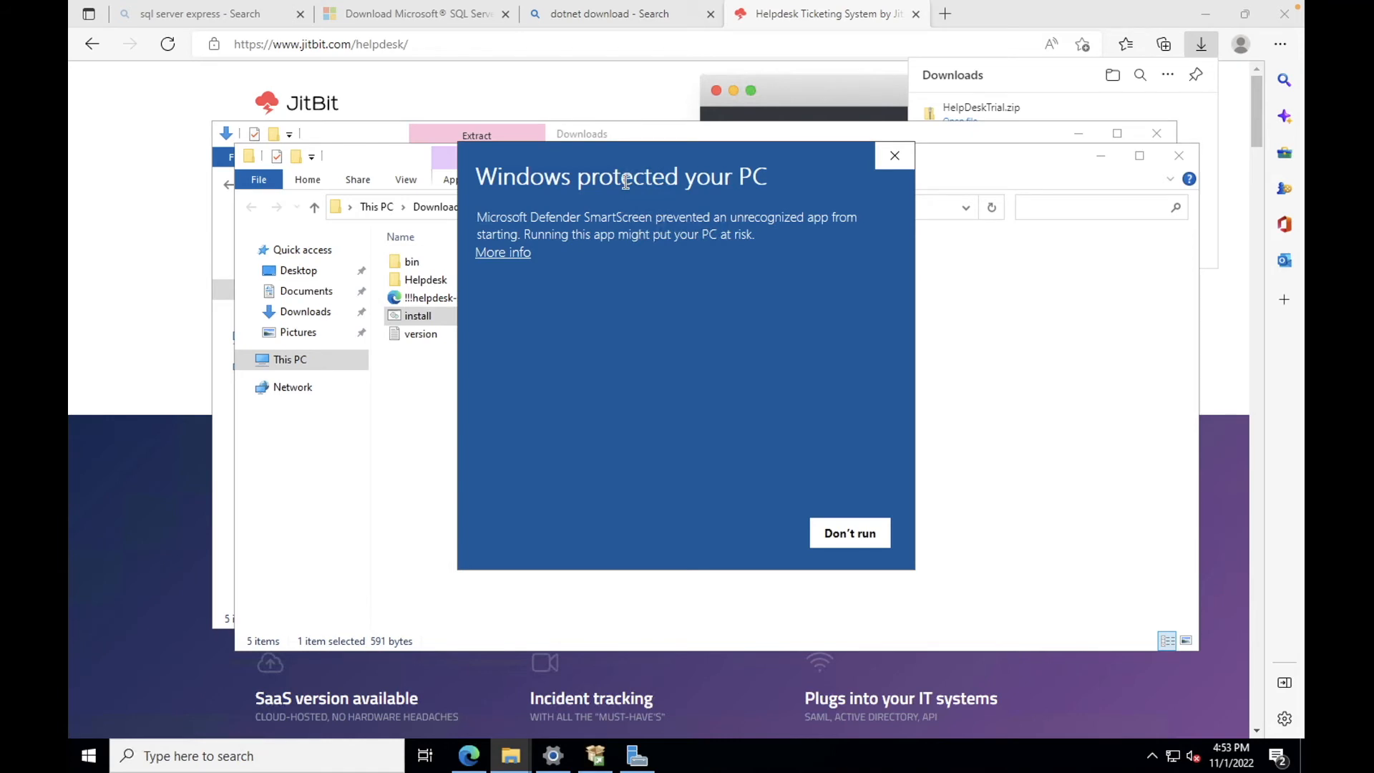
click(905, 159)
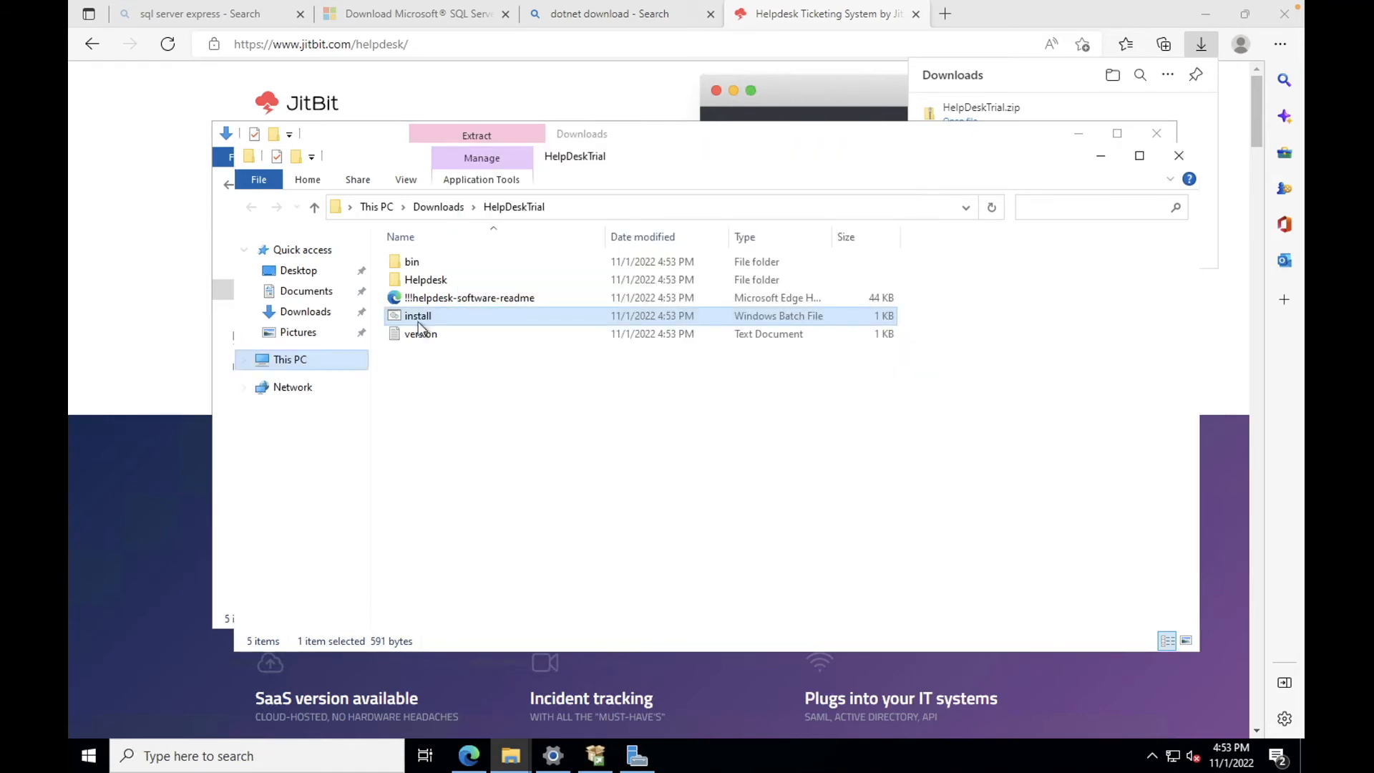
double_click(458, 281)
scroll(602, 423, down, 15)
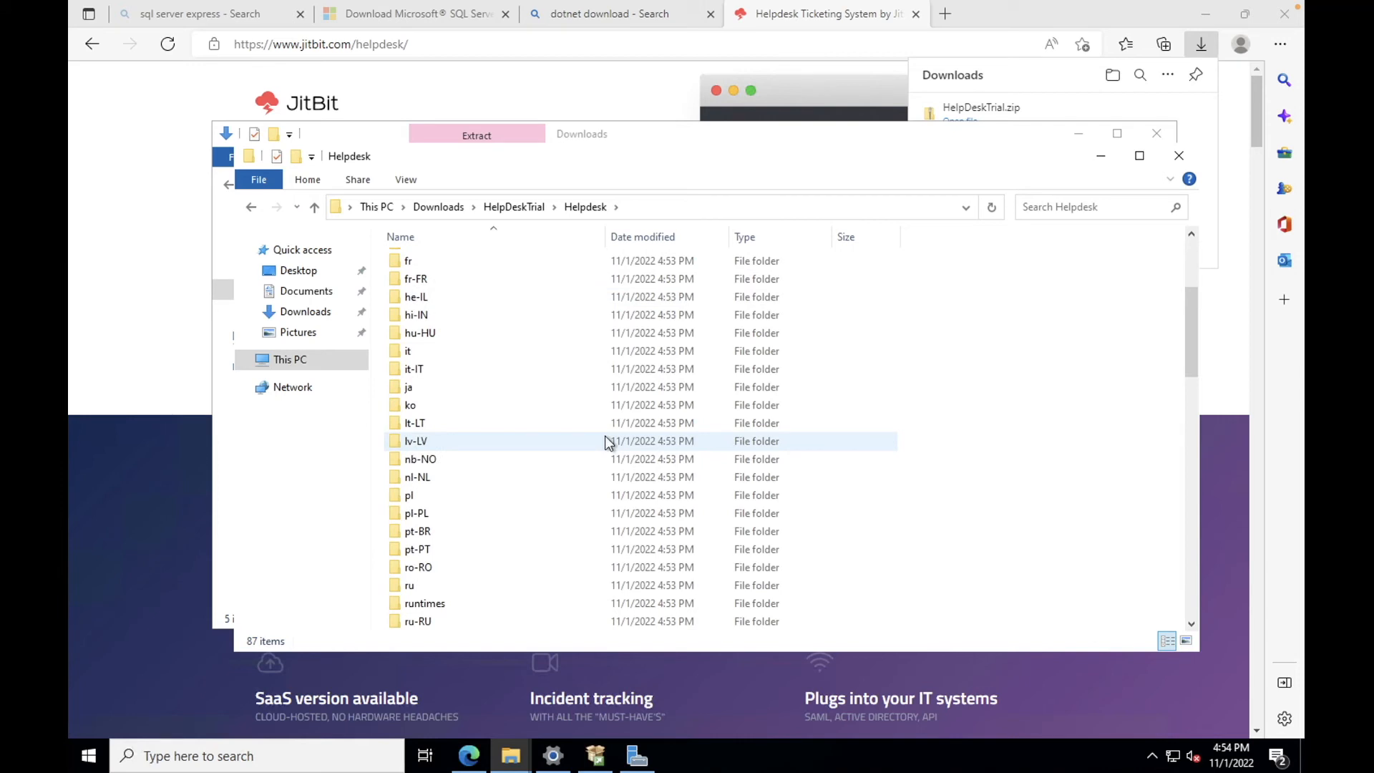
scroll(605, 441, down, 1)
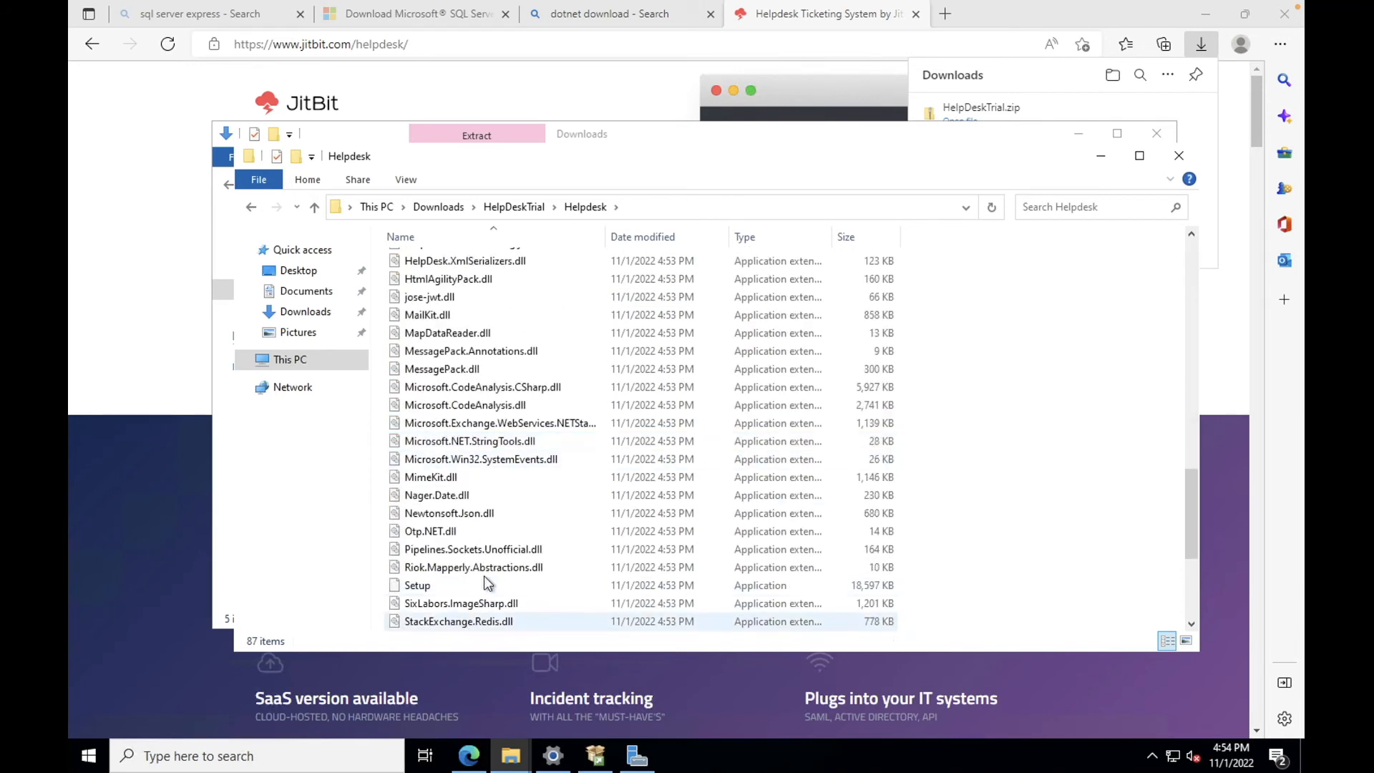
double_click(438, 585)
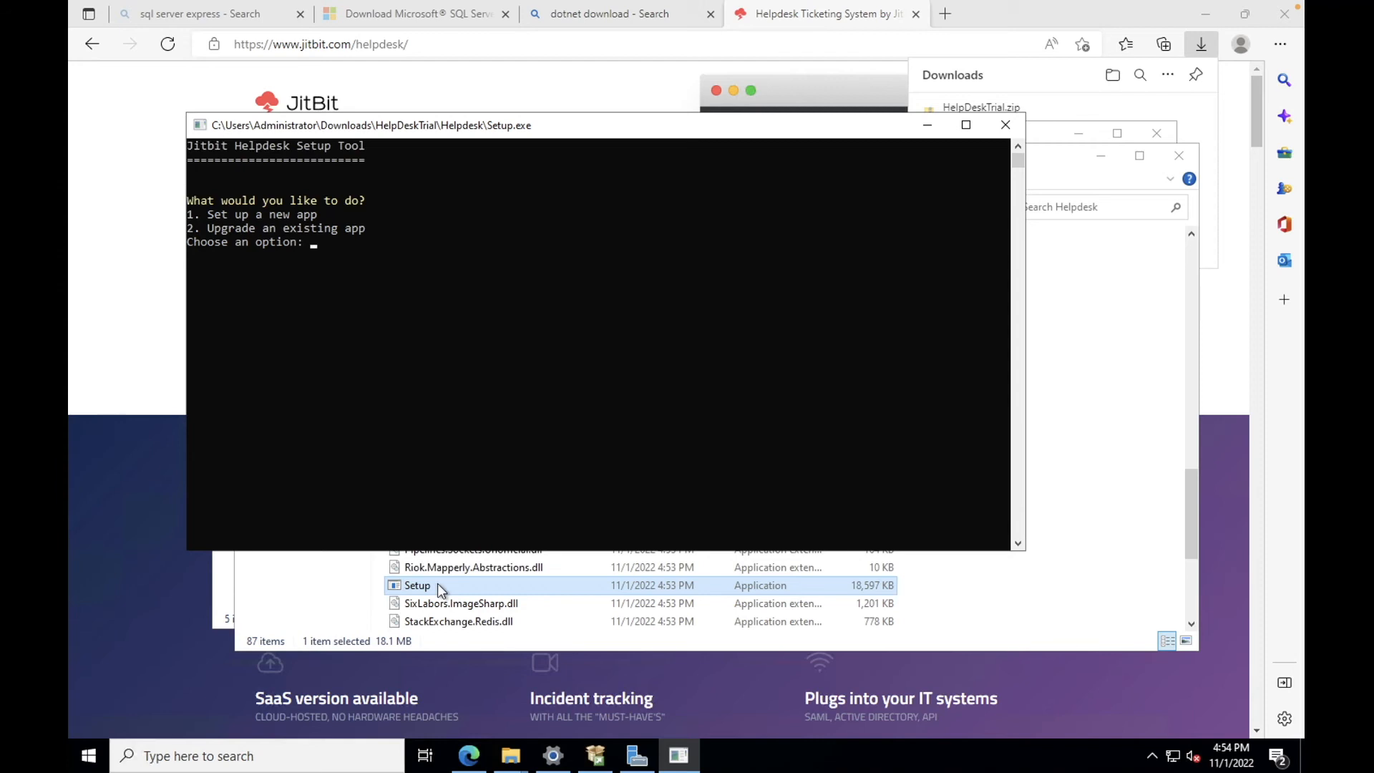
Step: Choose option 1 for a new app and accept C:\inetpub\wwwroot\helpdesk as the path
text(1)
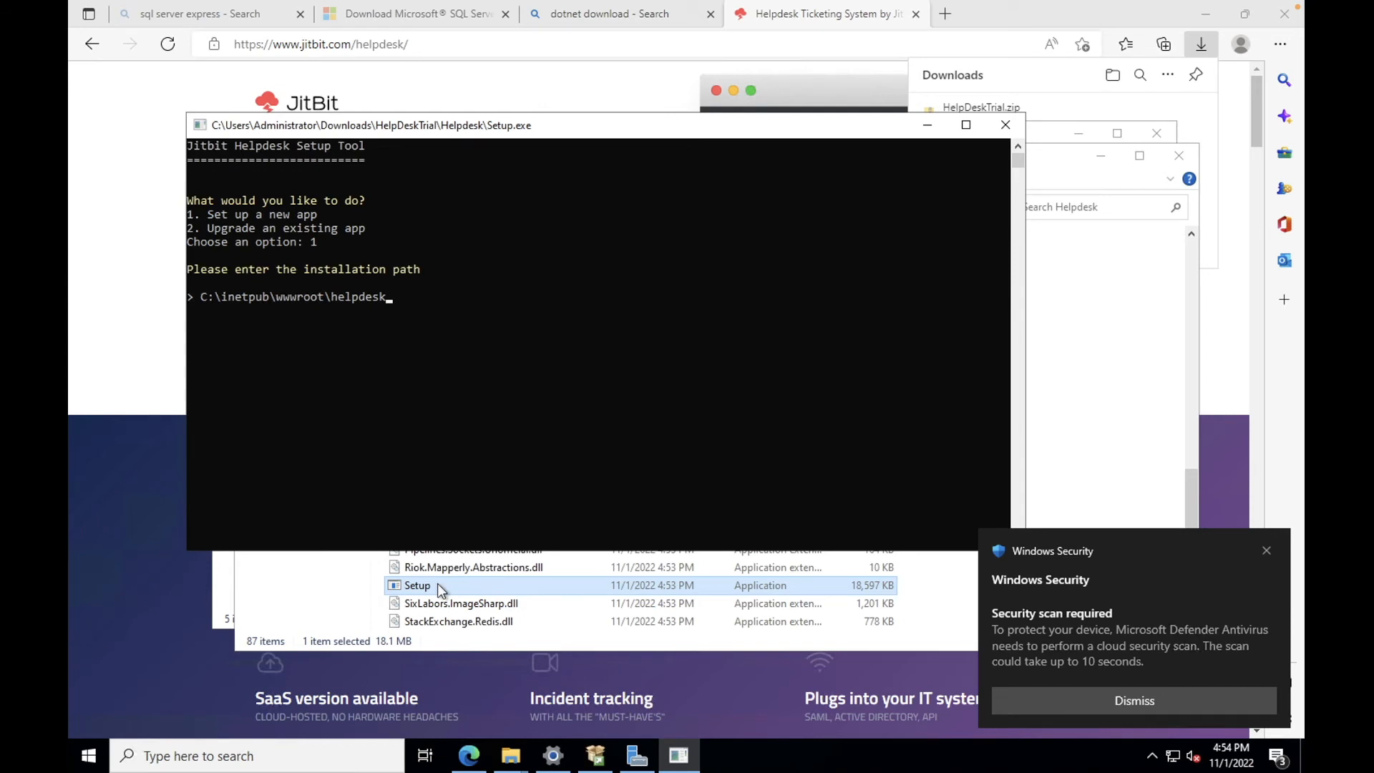
key(Return)
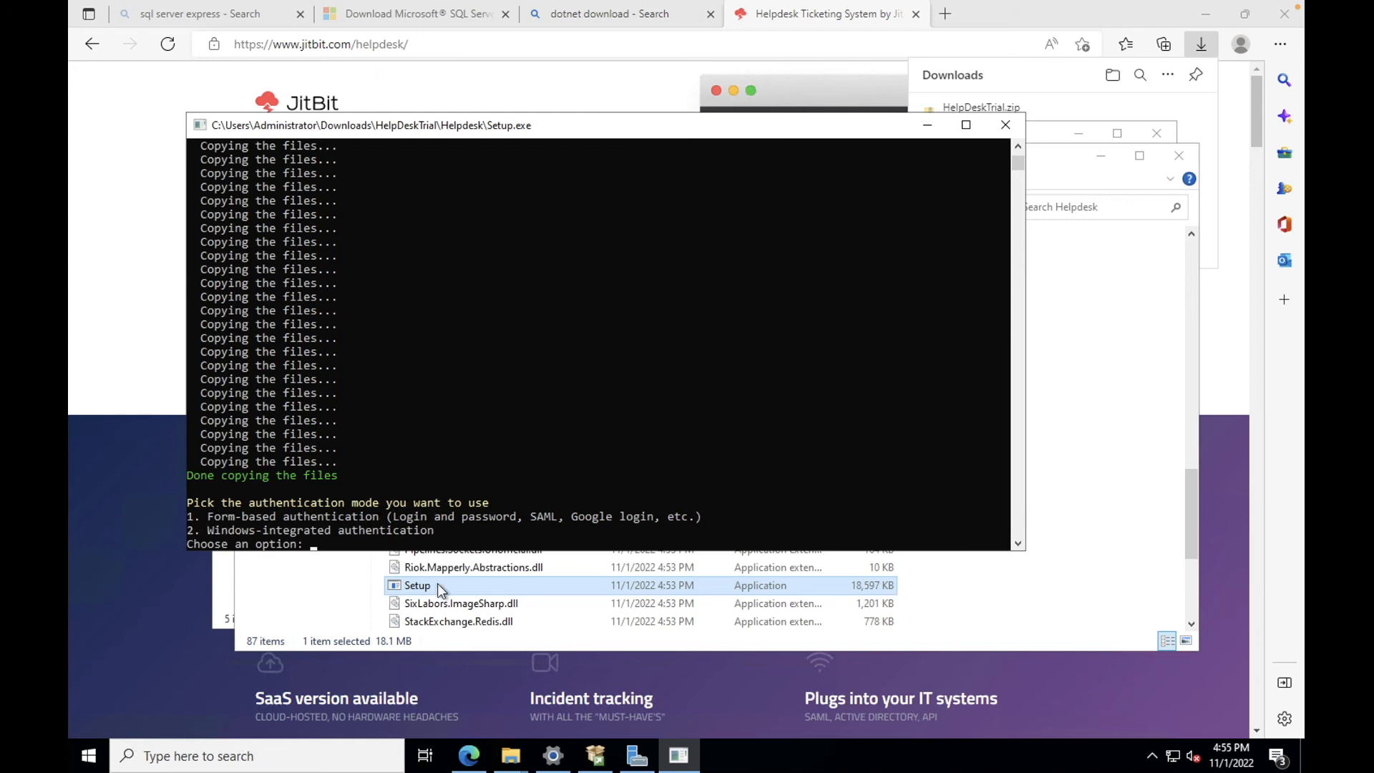
Step: Pick form-based authentication, create a new database, and give localhost\SQLEXPRESS as the server
text(1)
key(Return)
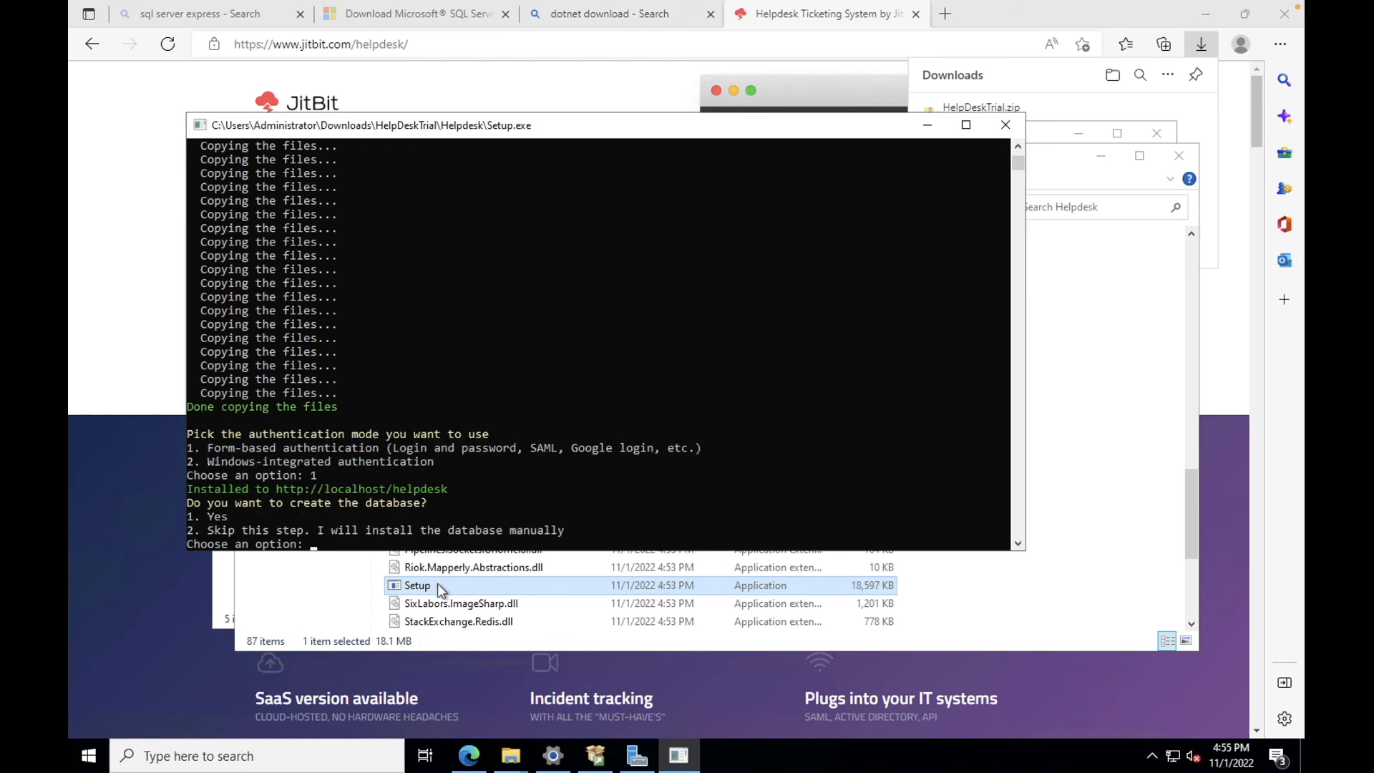
text(1)
key(Return)
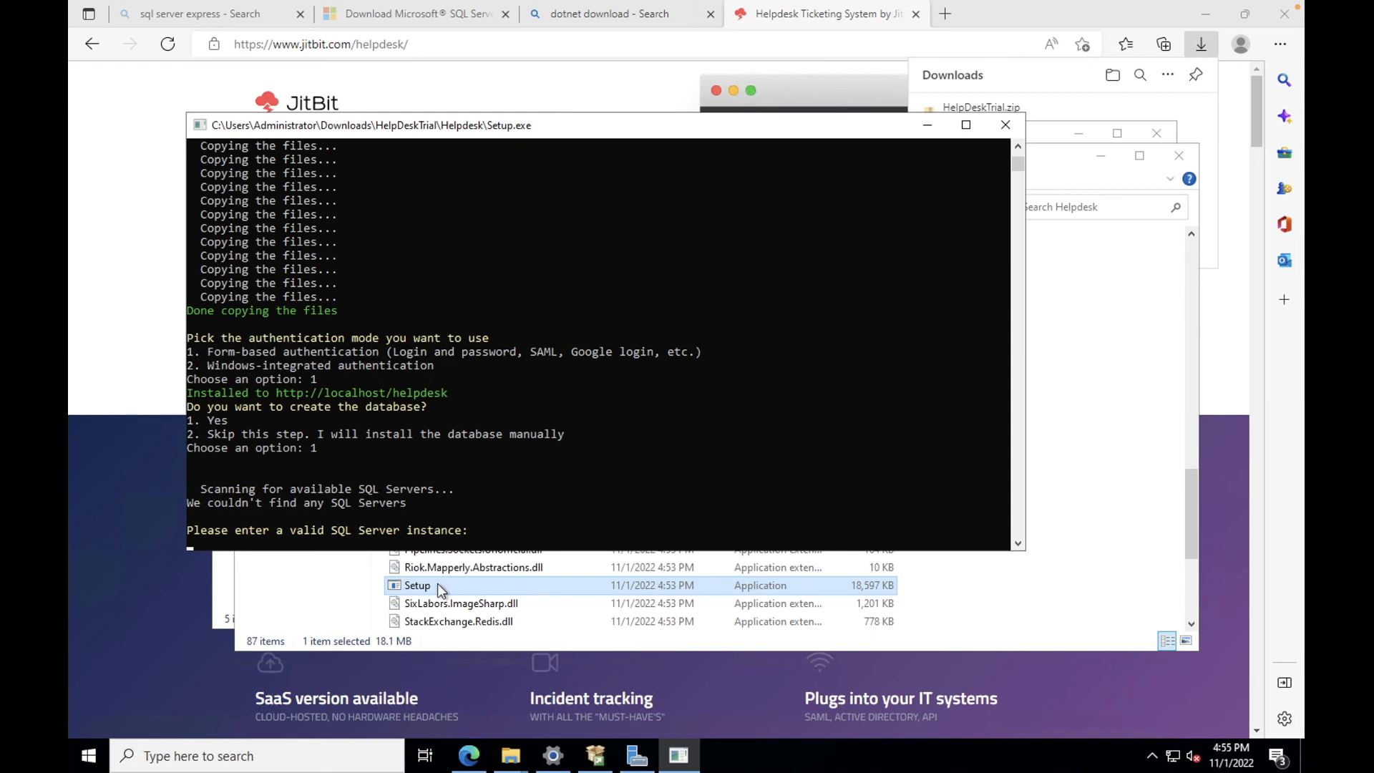
text(localhost\SQLEXPRESS)
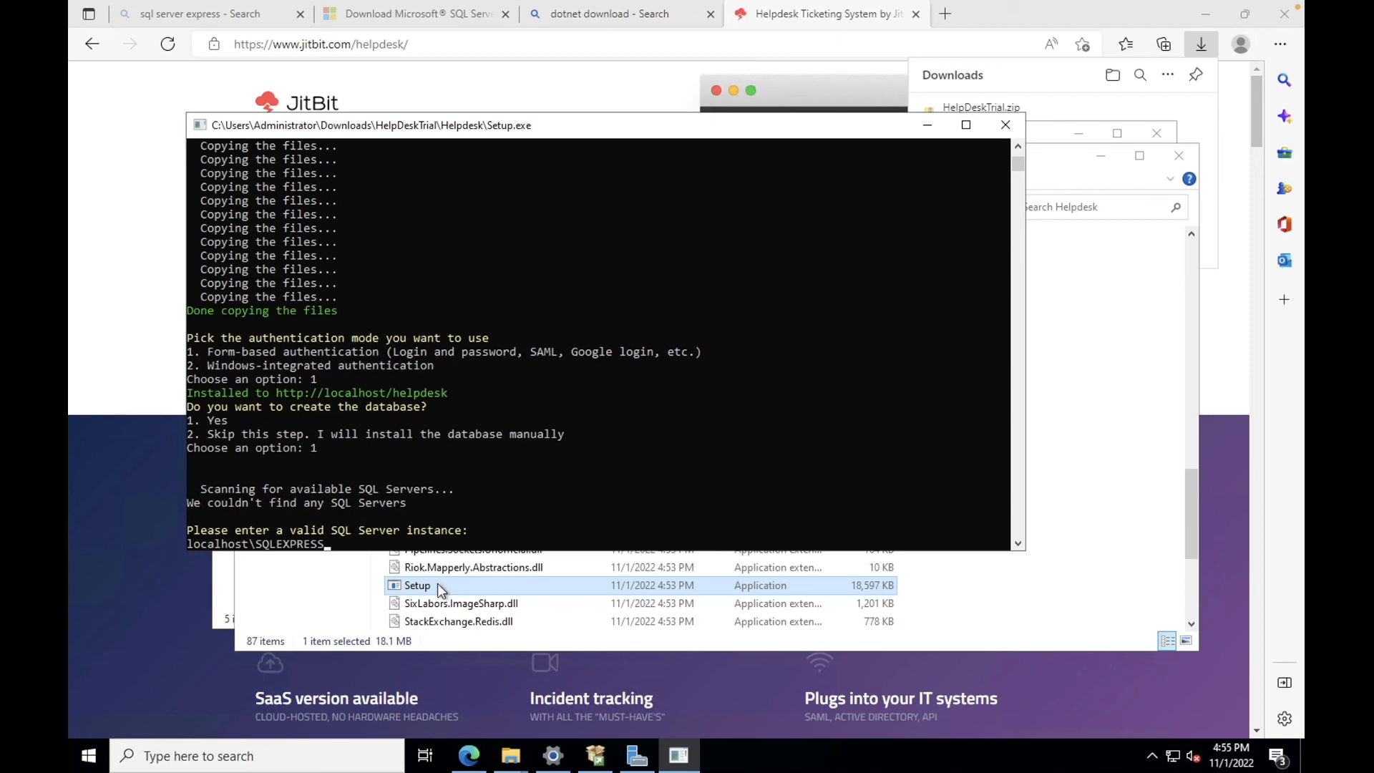
key(Return)
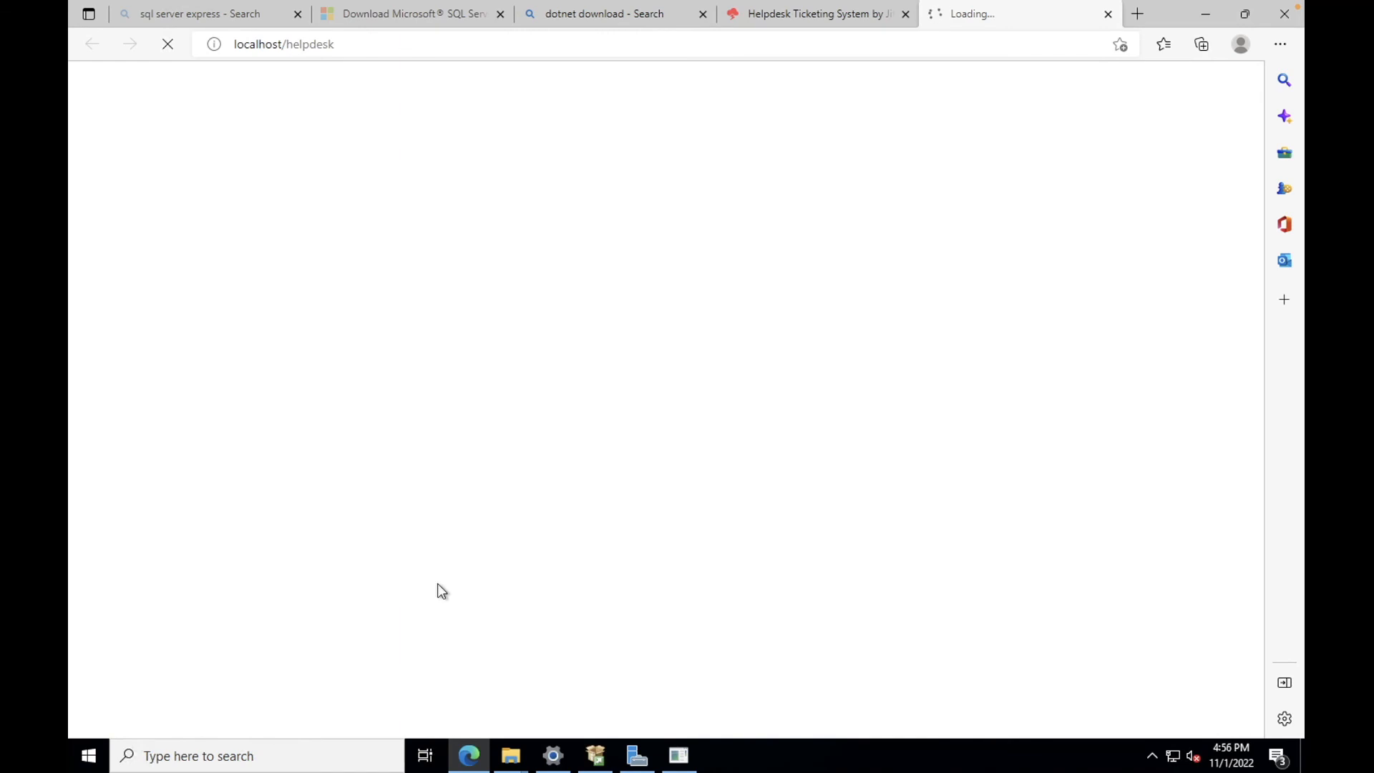
Step: Return to Edge and open the helpdesk sign-in page
click(688, 766)
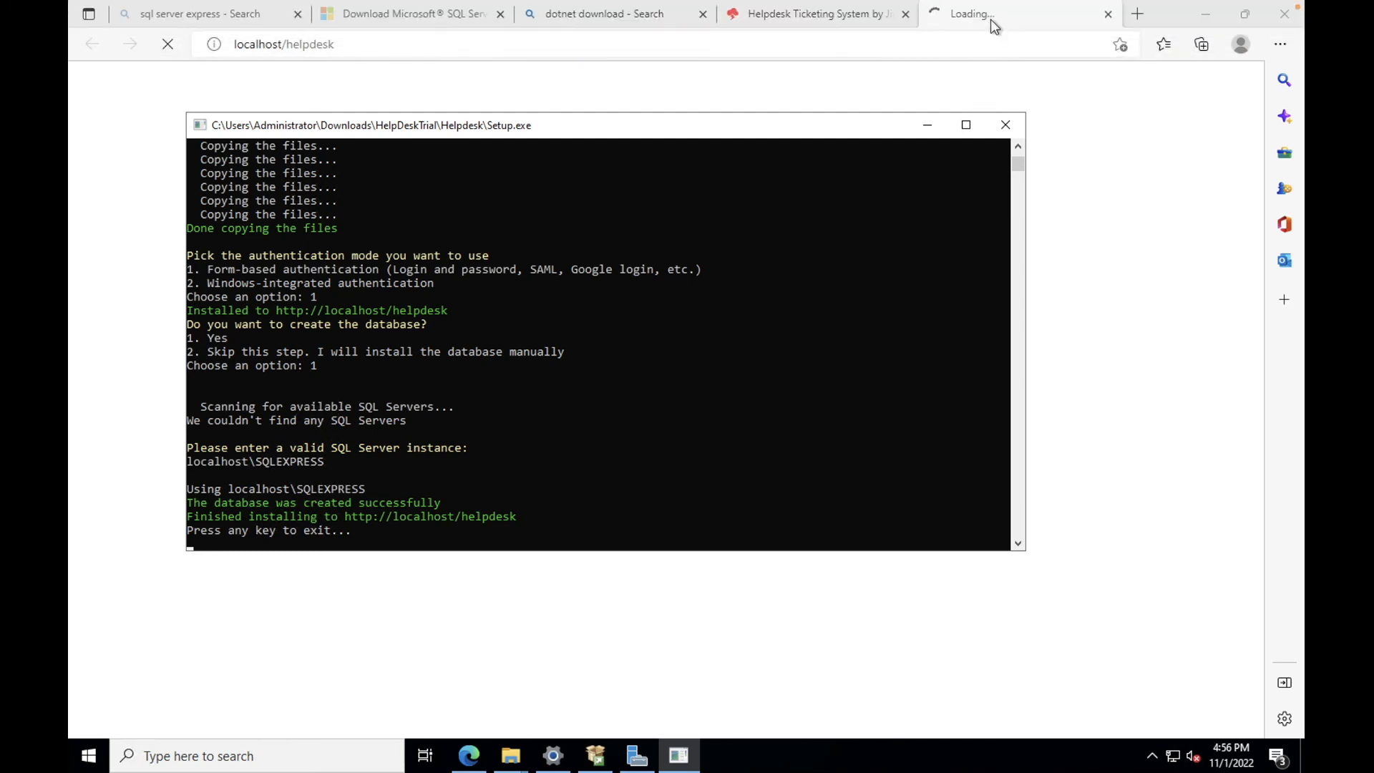
click(991, 20)
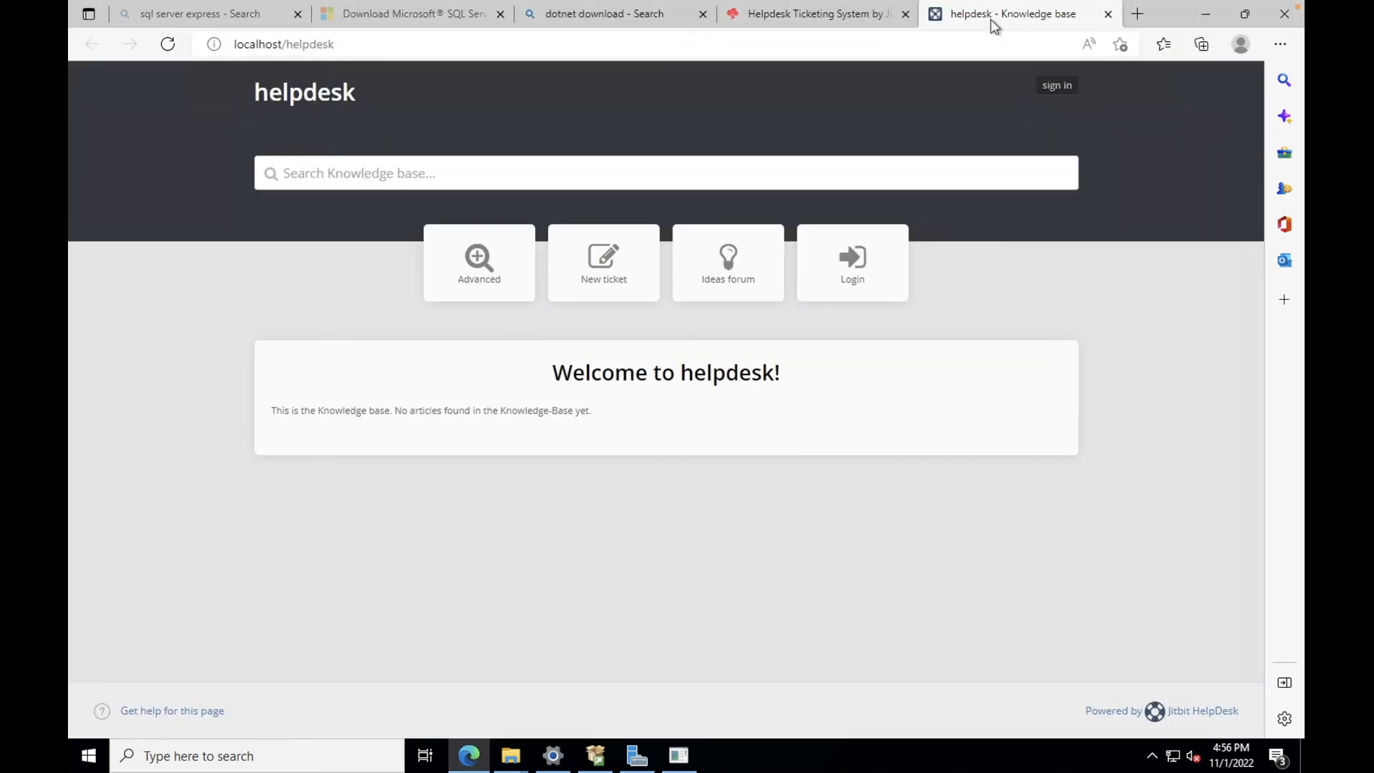
click(1067, 98)
Step: Log in as admin with the default password and decline saving the password
click(552, 217)
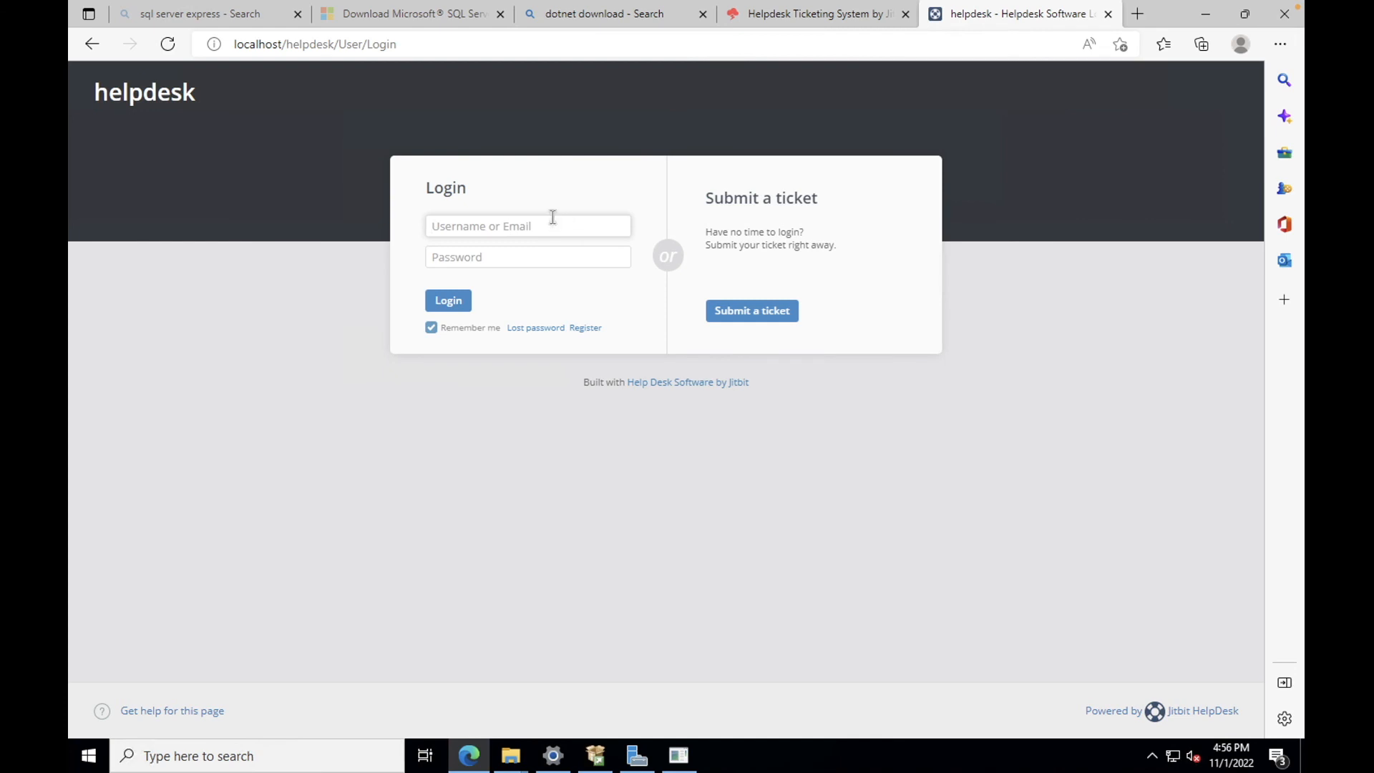
text(admin)
key(Tab)
text(admin)
key(Return)
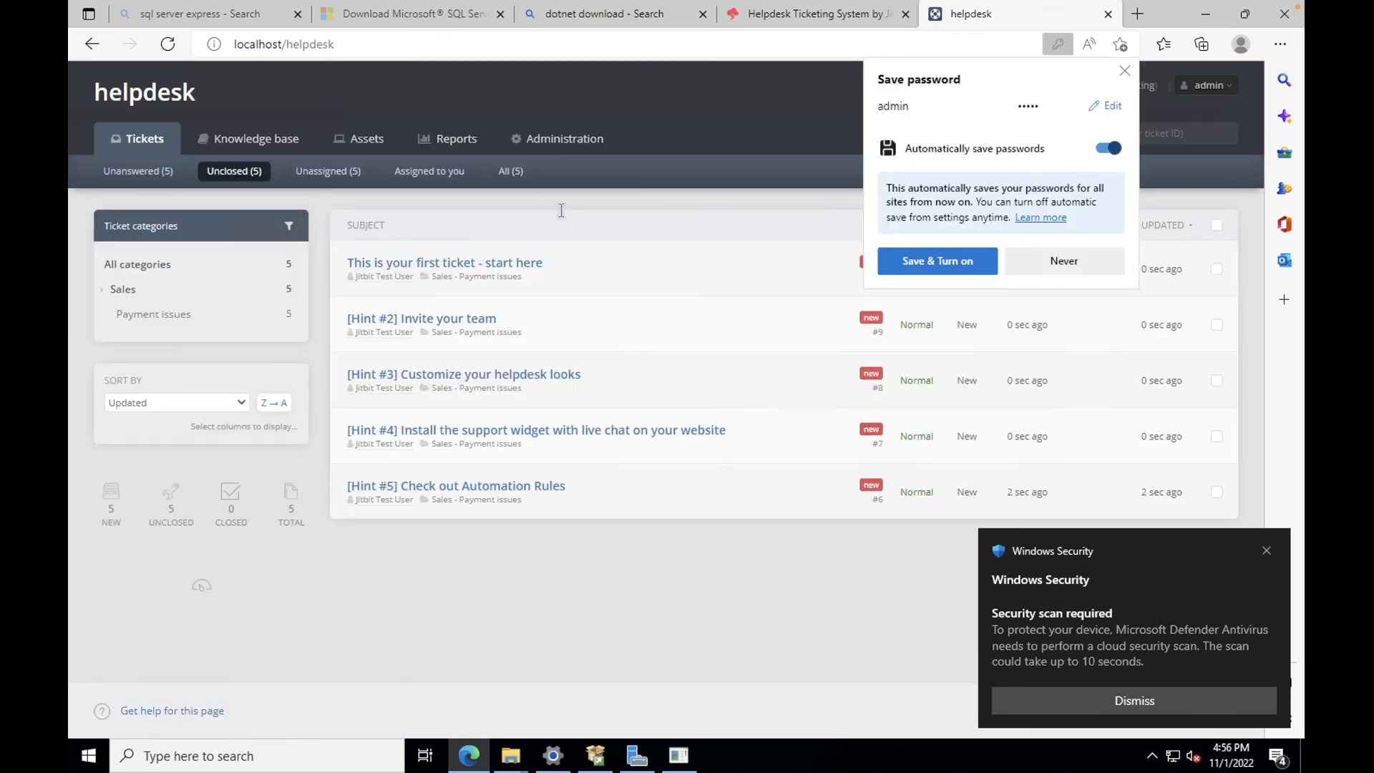
click(1126, 73)
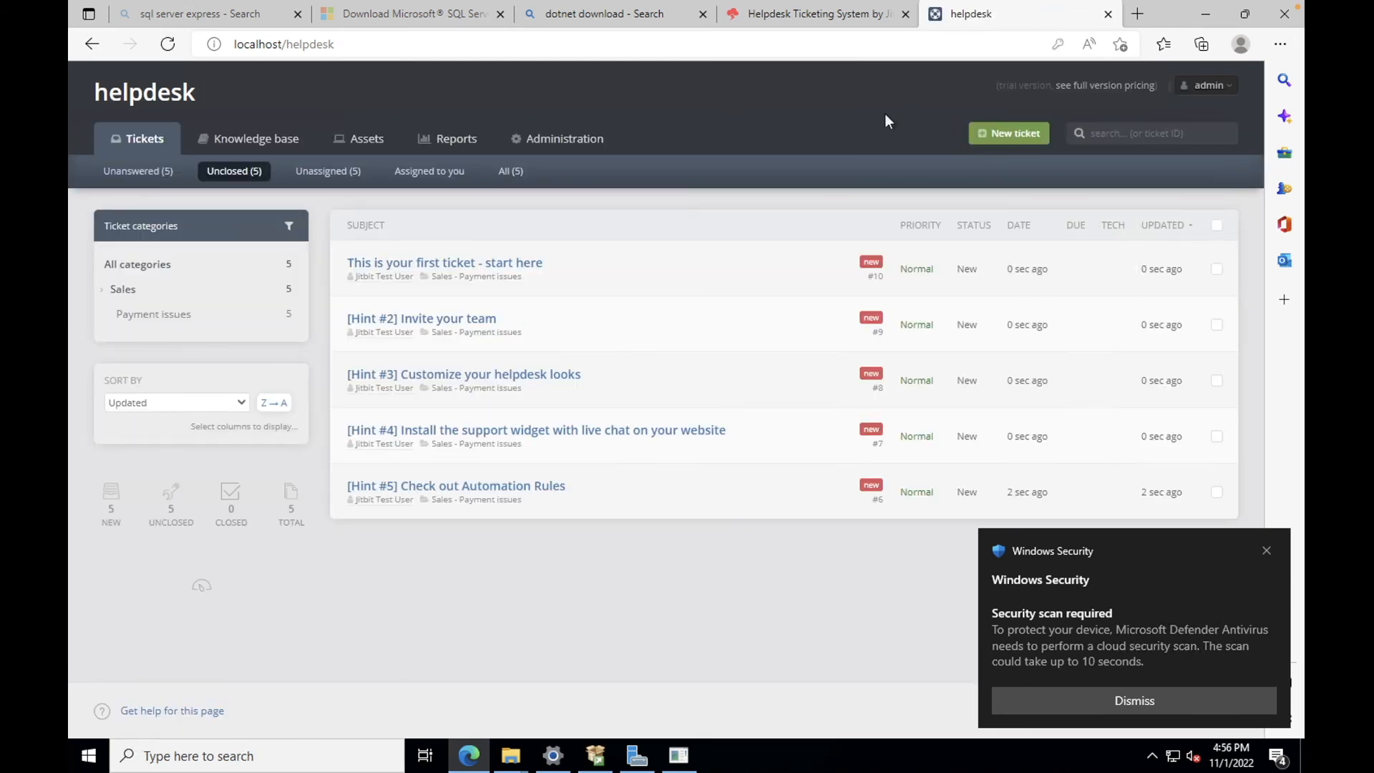